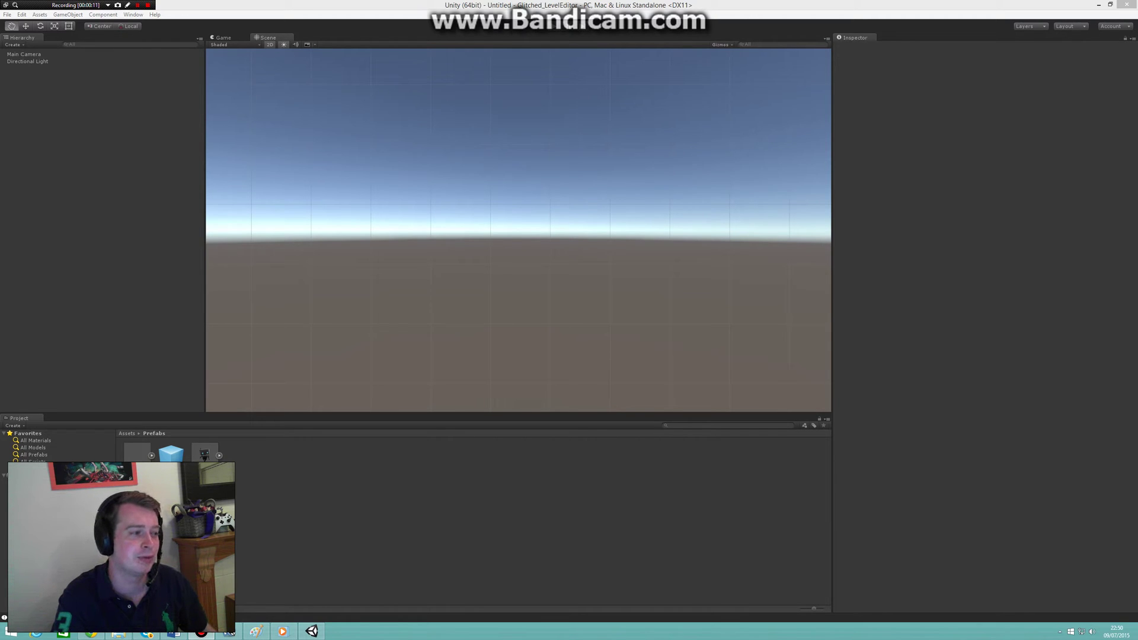
Step: Add the Grid prefab to the scene and open its grid window
{"action": "left_click_drag", "start_coordinate": [171, 454], "coordinate": [94, 154]}
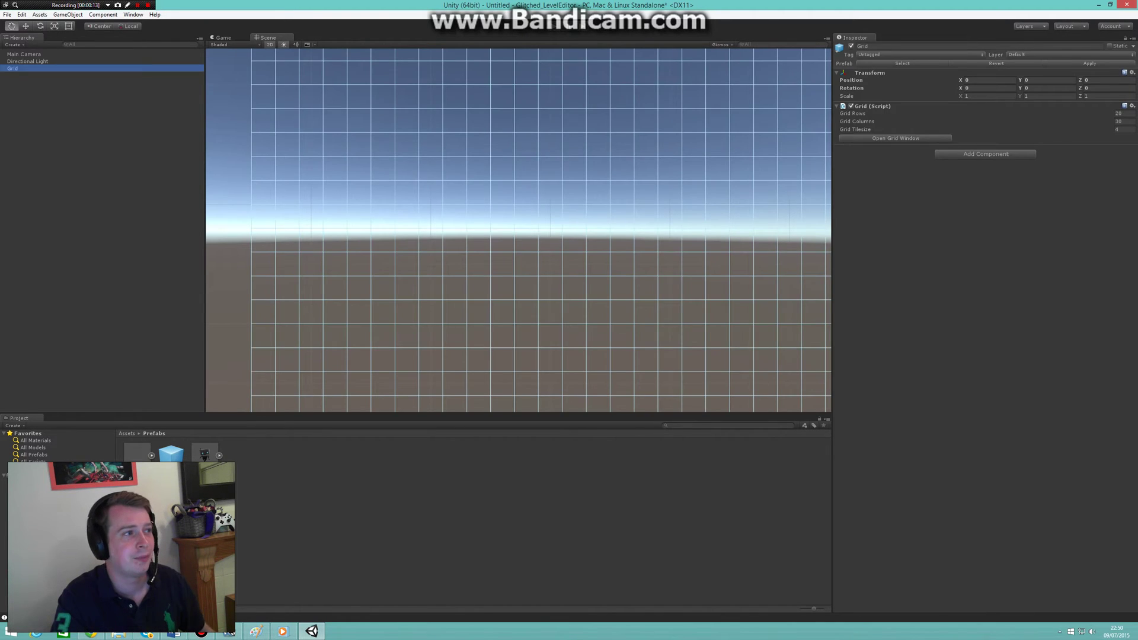
{"action": "scroll", "coordinate": [518, 230], "scroll_direction": "down", "scroll_amount": 5}
{"action": "scroll", "coordinate": [518, 230], "scroll_direction": "up", "scroll_amount": 1}
{"action": "scroll", "coordinate": [519, 230], "scroll_direction": "down", "scroll_amount": 5}
{"action": "left_click_drag", "start_coordinate": [554, 221], "coordinate": [484, 239]}
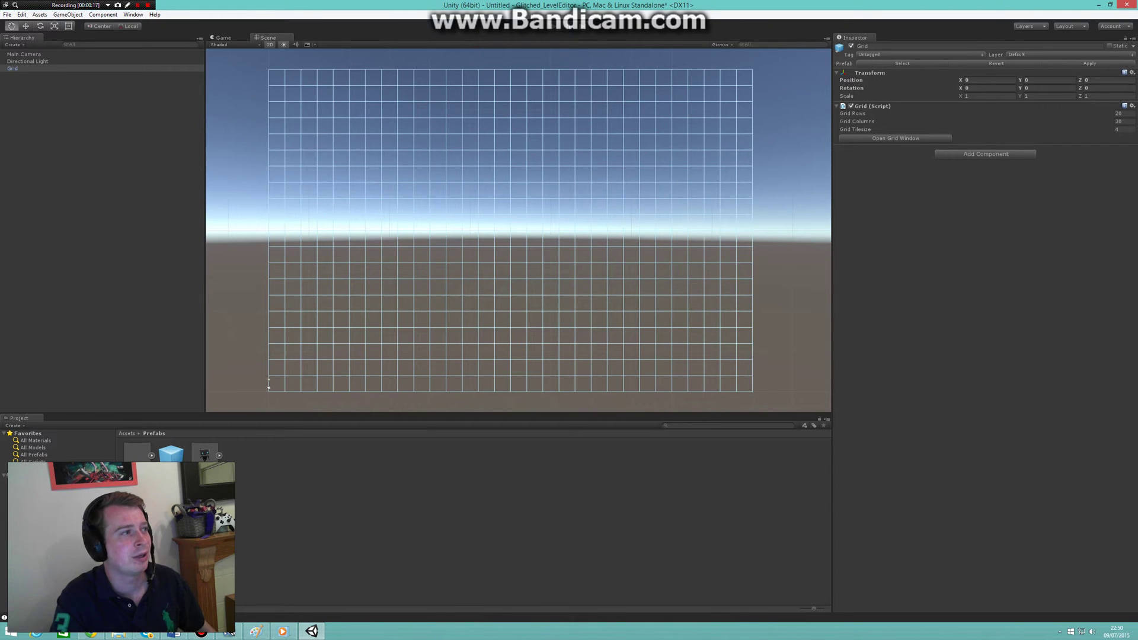
{"action": "left_click", "coordinate": [895, 138]}
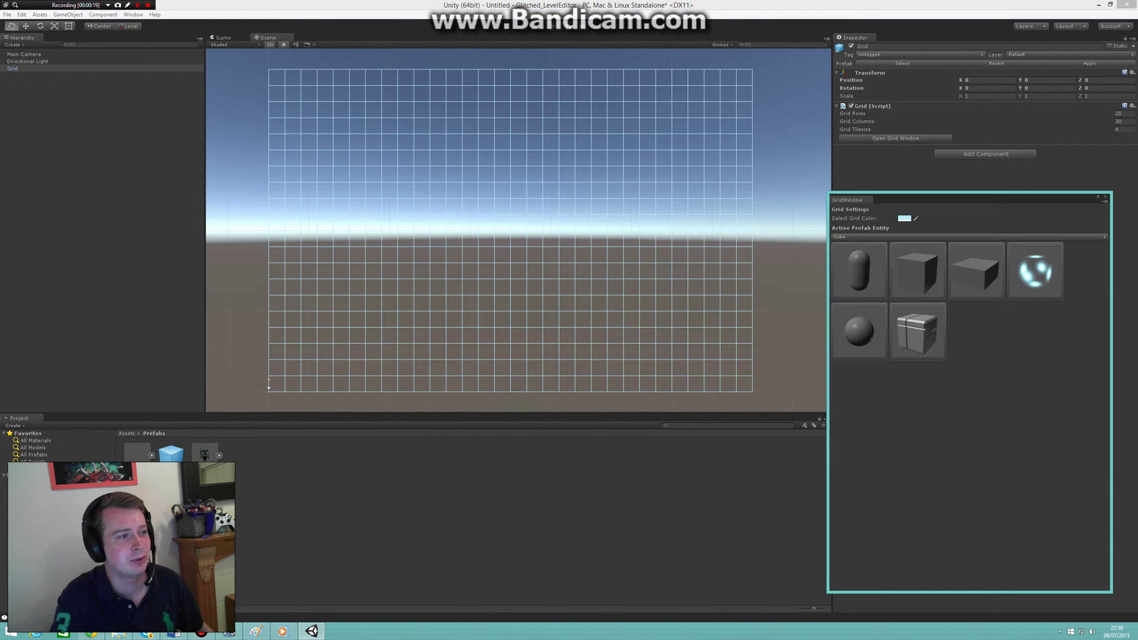
Step: Paint a horizontal row of Cube prefabs on the grid's lower half and continue it into a closed outline toward the right edge
{"action": "left_click", "coordinate": [358, 287]}
{"action": "left_click", "coordinate": [374, 287]}
{"action": "left_click", "coordinate": [390, 286]}
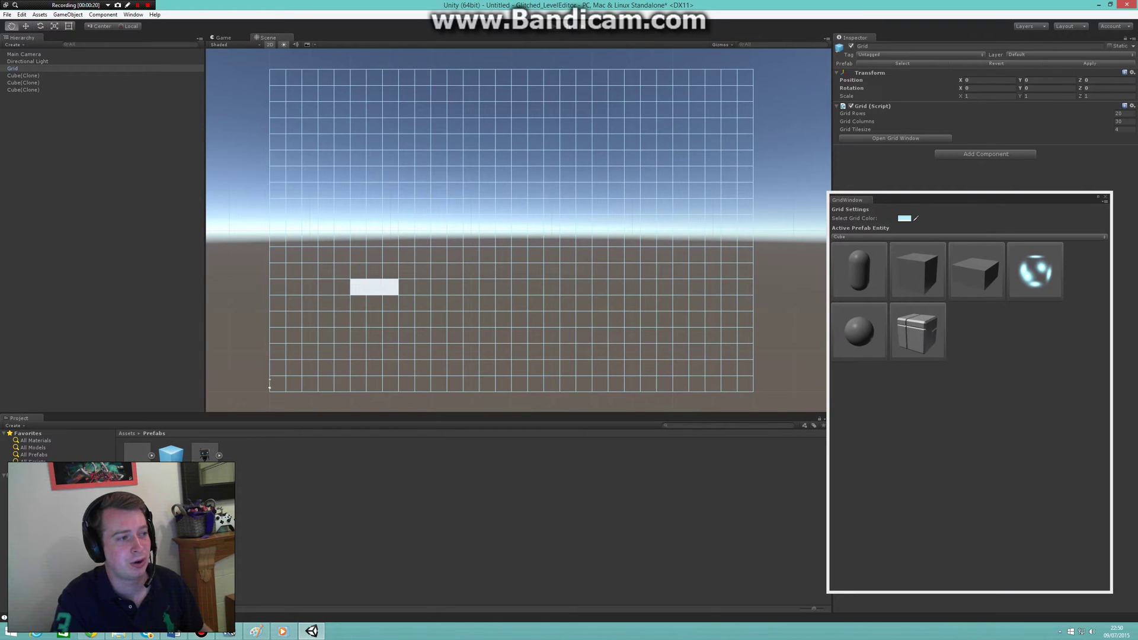
{"action": "mouse_move", "coordinate": [390, 287]}
{"action": "left_mouse_down"}
{"action": "mouse_move", "coordinate": [519, 287]}
{"action": "mouse_move", "coordinate": [568, 255]}
{"action": "mouse_move", "coordinate": [729, 254]}
{"action": "mouse_move", "coordinate": [728, 207]}
{"action": "mouse_move", "coordinate": [631, 190]}
{"action": "mouse_move", "coordinate": [647, 190]}
{"action": "mouse_move", "coordinate": [546, 191]}
{"action": "mouse_move", "coordinate": [529, 206]}
{"action": "mouse_move", "coordinate": [529, 271]}
{"action": "left_mouse_up"}
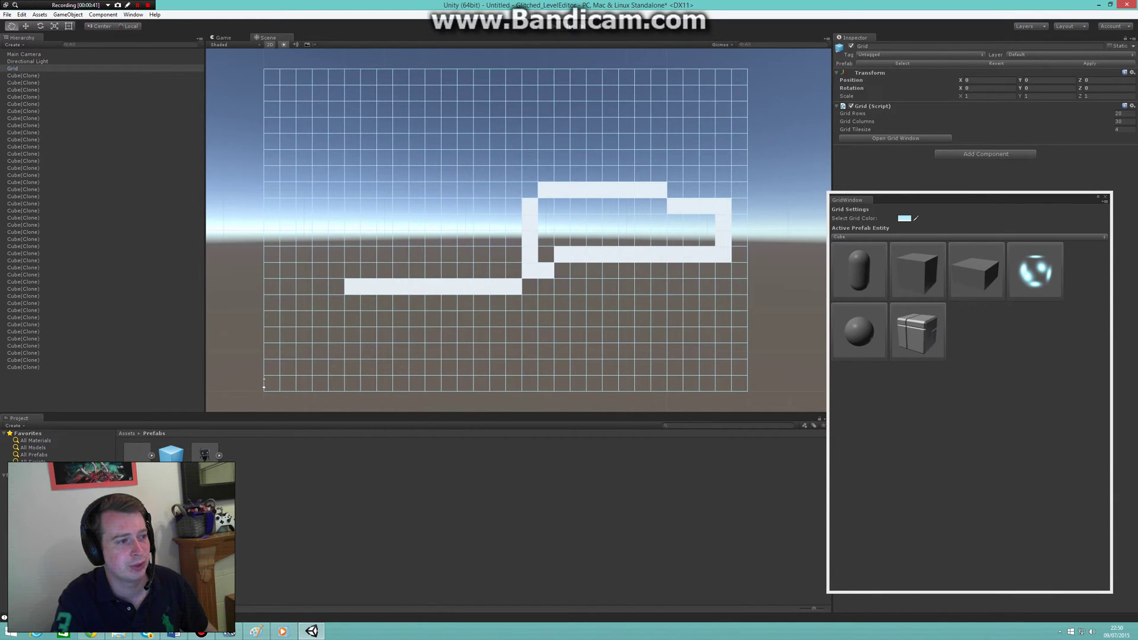
Step: Erase the horizontal row of cubes that leads up to the closed outline, leaving only the outline
{"action": "right_click", "coordinate": [513, 287]}
{"action": "right_click", "coordinate": [498, 286]}
{"action": "right_click", "coordinate": [481, 287]}
{"action": "right_click", "coordinate": [465, 286]}
{"action": "right_click", "coordinate": [449, 287]}
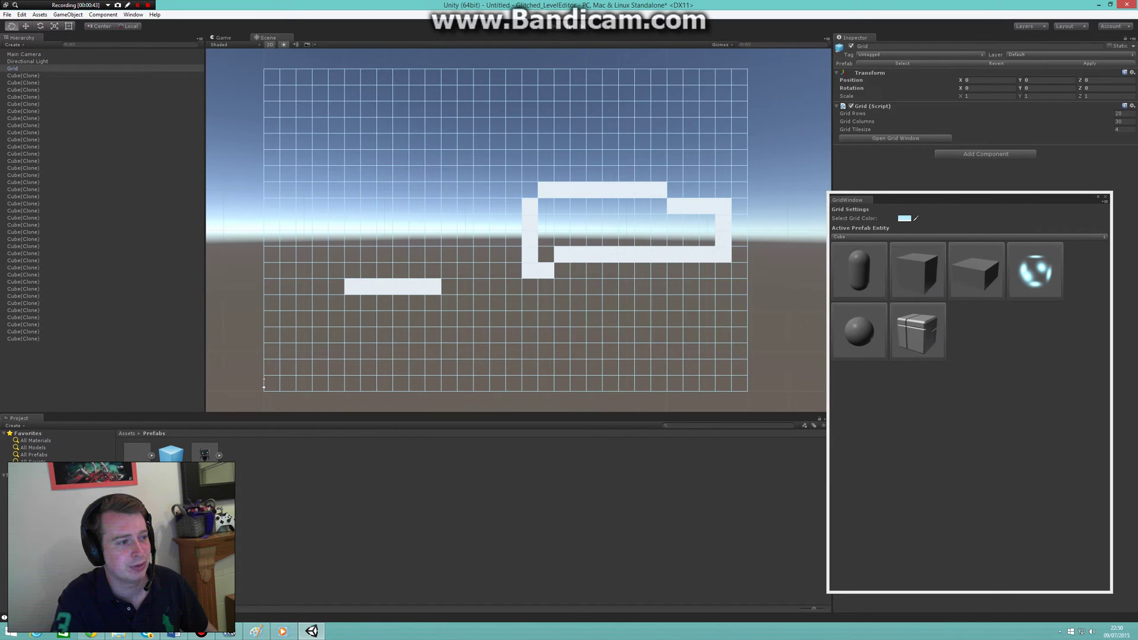
{"action": "right_click", "coordinate": [433, 287]}
{"action": "right_click", "coordinate": [417, 287]}
{"action": "right_click_drag", "start_coordinate": [400, 287], "coordinate": [354, 280]}
{"action": "right_click", "coordinate": [368, 285]}
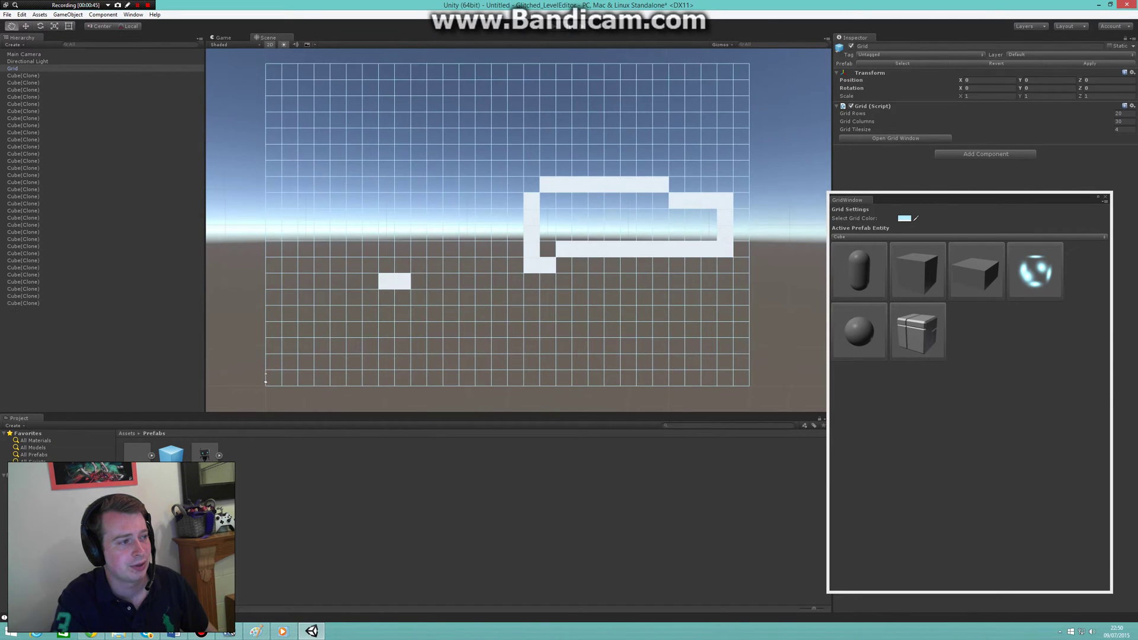
{"action": "right_click", "coordinate": [387, 281]}
{"action": "right_click", "coordinate": [402, 280]}
{"action": "middle_click_drag", "start_coordinate": [450, 273], "coordinate": [285, 304]}
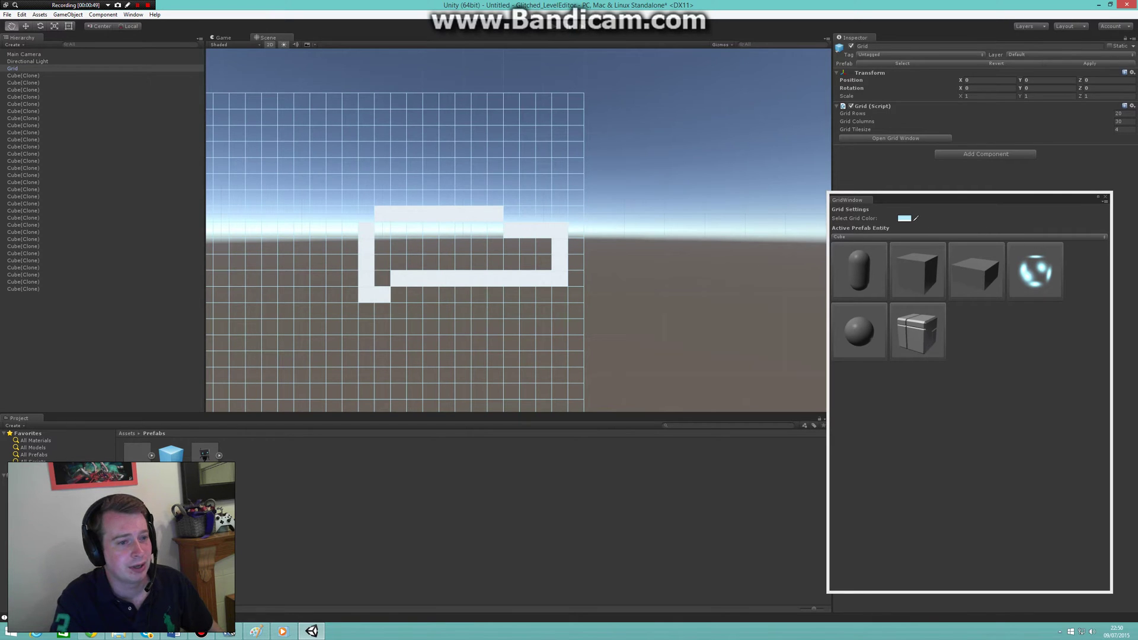
Step: Place two StandardBlock prefabs inside the cube outline, replacing the upper one with a copy directly above the lower one
{"action": "left_click", "coordinate": [918, 331]}
{"action": "scroll", "coordinate": [519, 231], "scroll_direction": "up", "scroll_amount": 8}
{"action": "scroll", "coordinate": [514, 229], "scroll_direction": "up", "scroll_amount": 1}
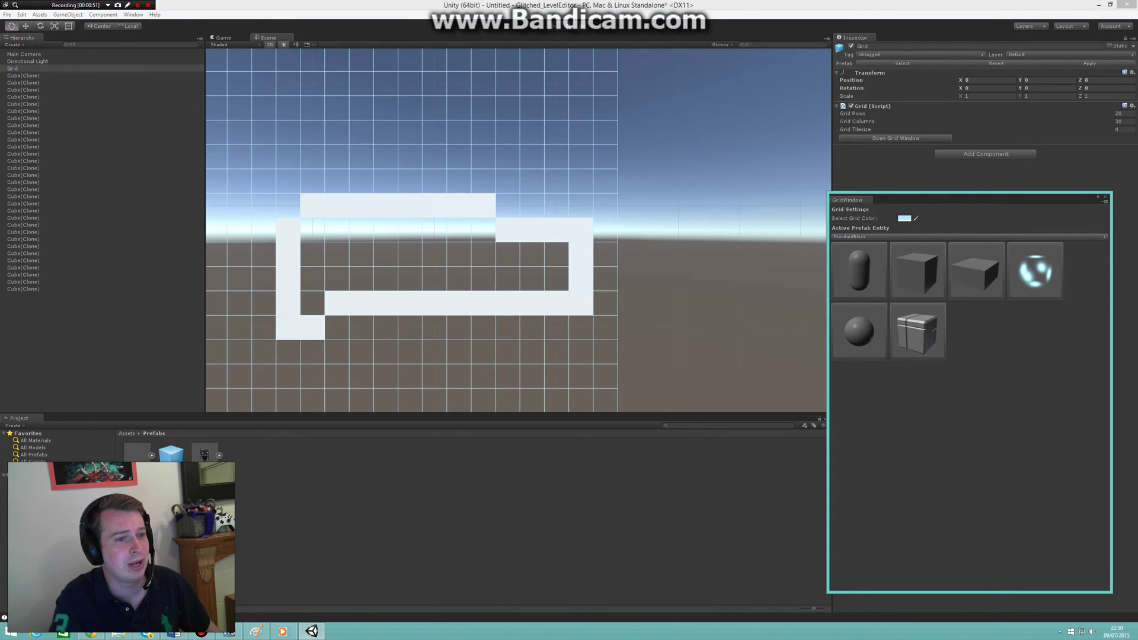
{"action": "left_click", "coordinate": [434, 285]}
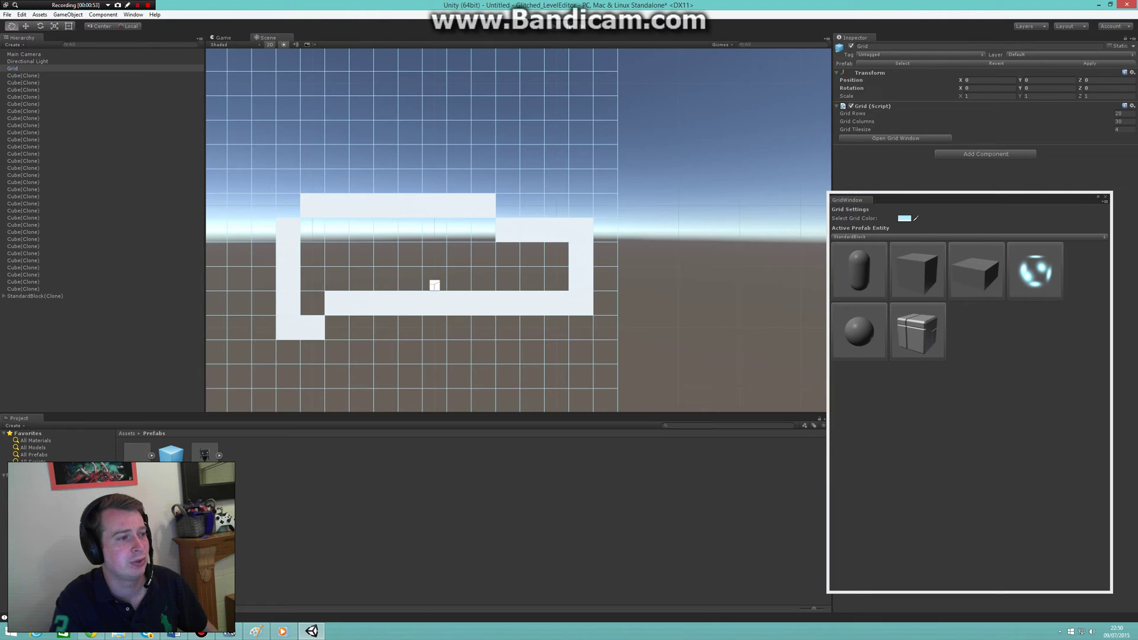
{"action": "scroll", "coordinate": [435, 285], "scroll_direction": "up", "scroll_amount": 1}
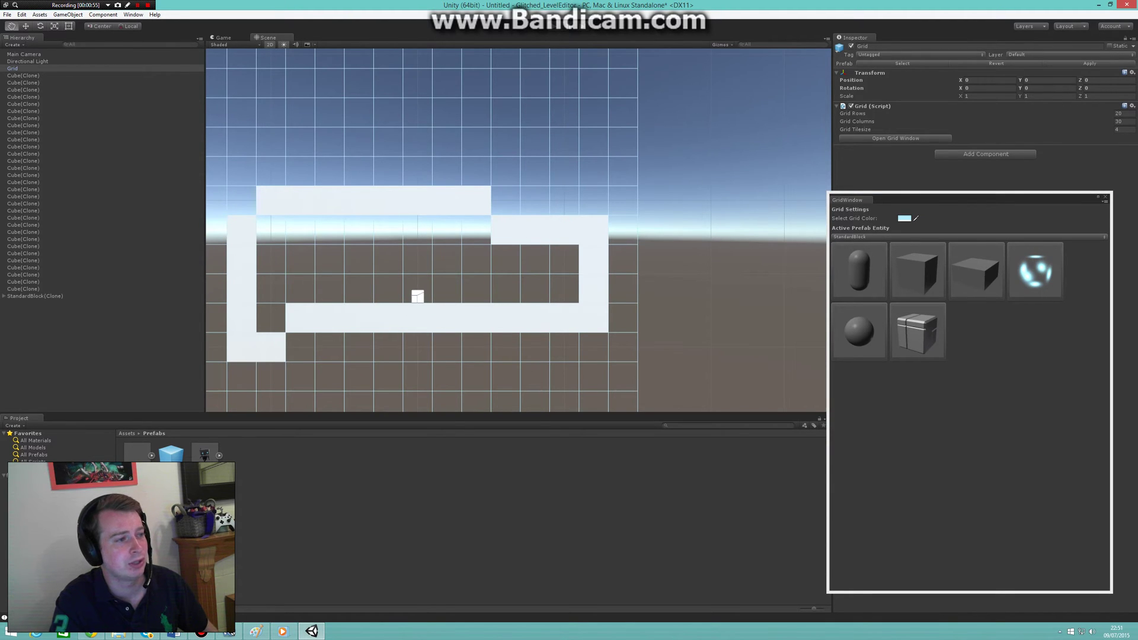
{"action": "left_click", "coordinate": [388, 231]}
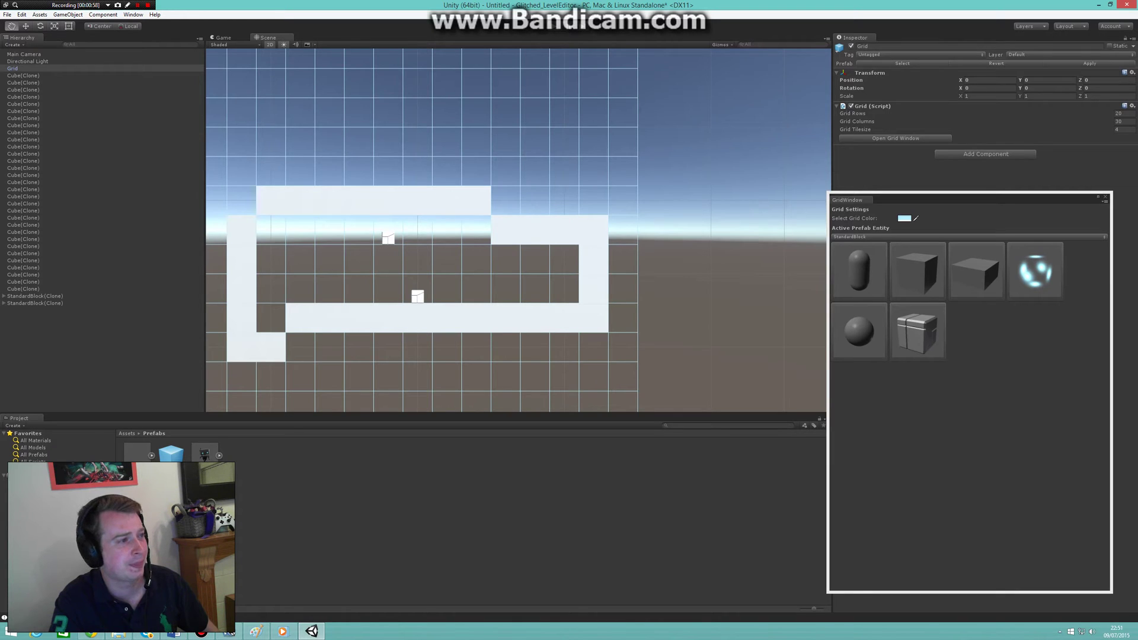
{"action": "right_click", "coordinate": [388, 231]}
{"action": "left_click", "coordinate": [417, 231]}
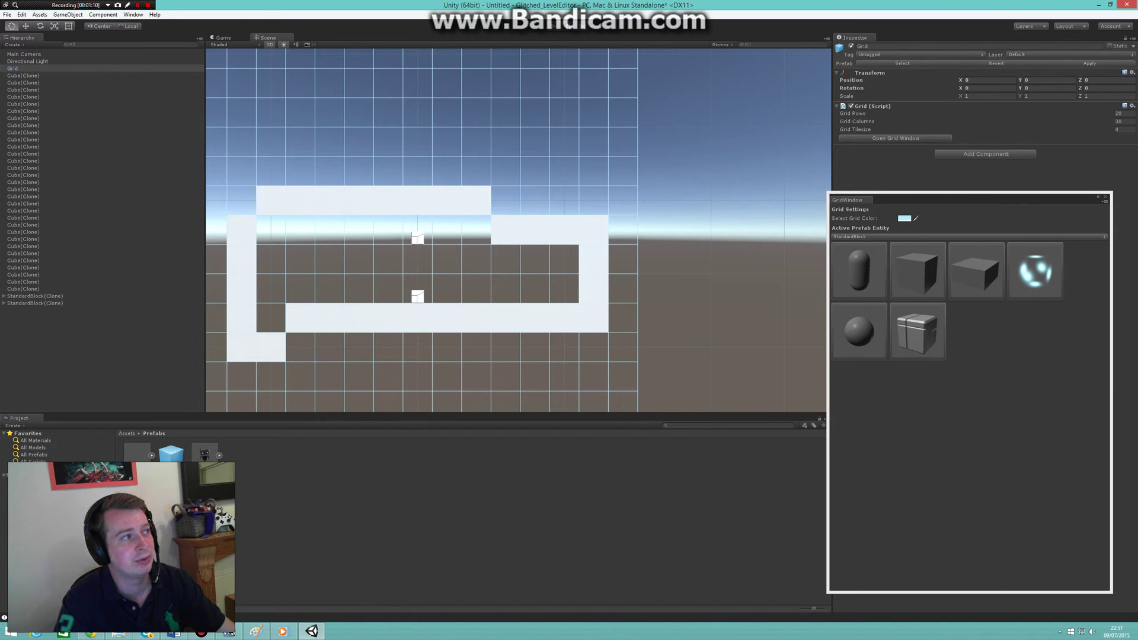
Step: With the Move tool active, place a Cube right of the StandardBlocks and try to add a second one two cells further right
{"action": "key", "text": "w"}
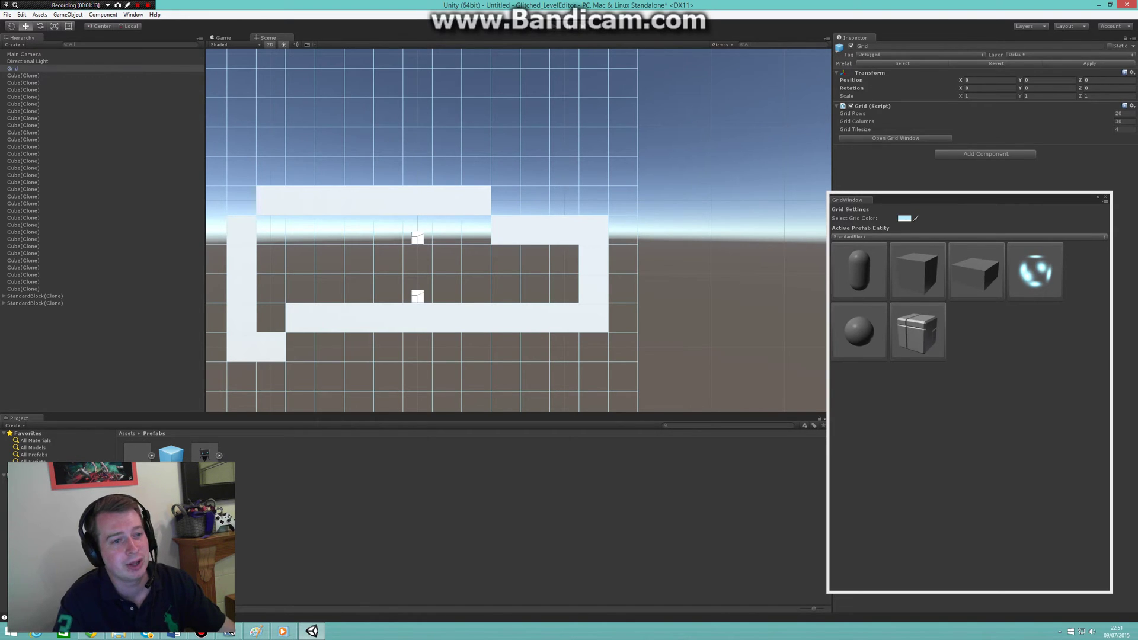
{"action": "left_click", "coordinate": [917, 270]}
{"action": "left_click", "coordinate": [476, 259]}
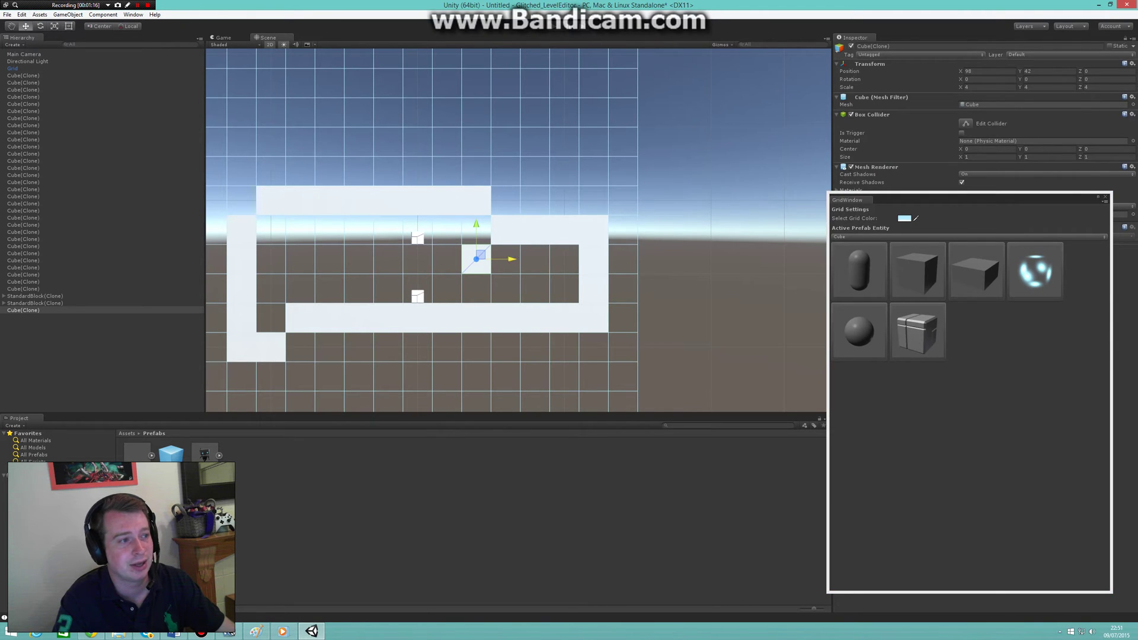
{"action": "left_click", "coordinate": [536, 260]}
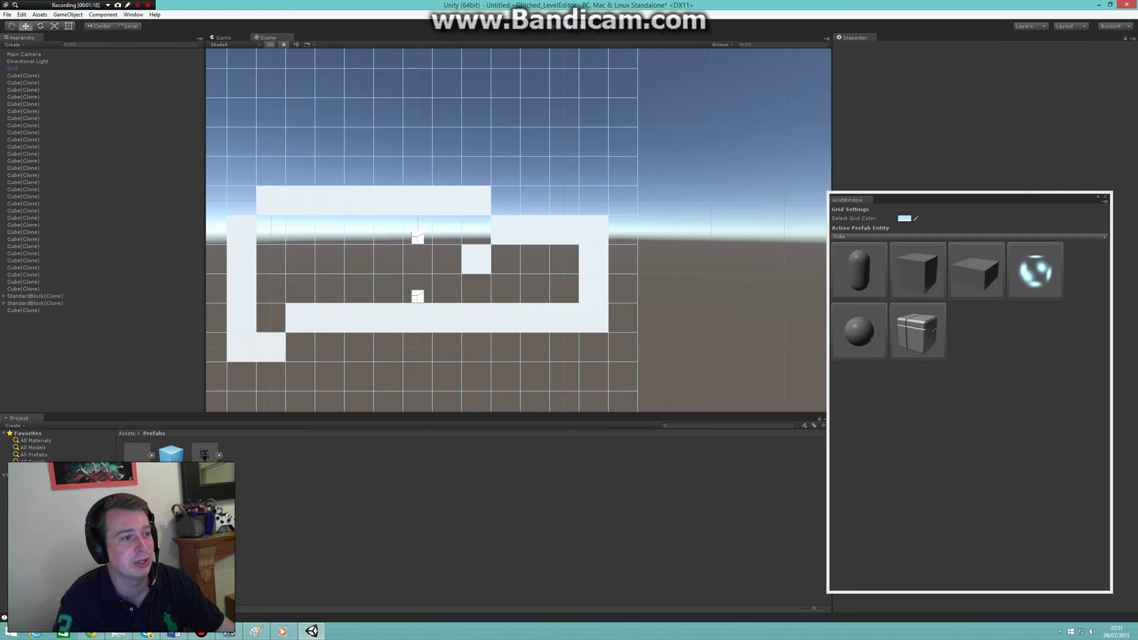
Step: Reselect the Grid and place another Cube two cells right of the last one, below the outline's upper-right section
{"action": "left_click", "coordinate": [12, 69]}
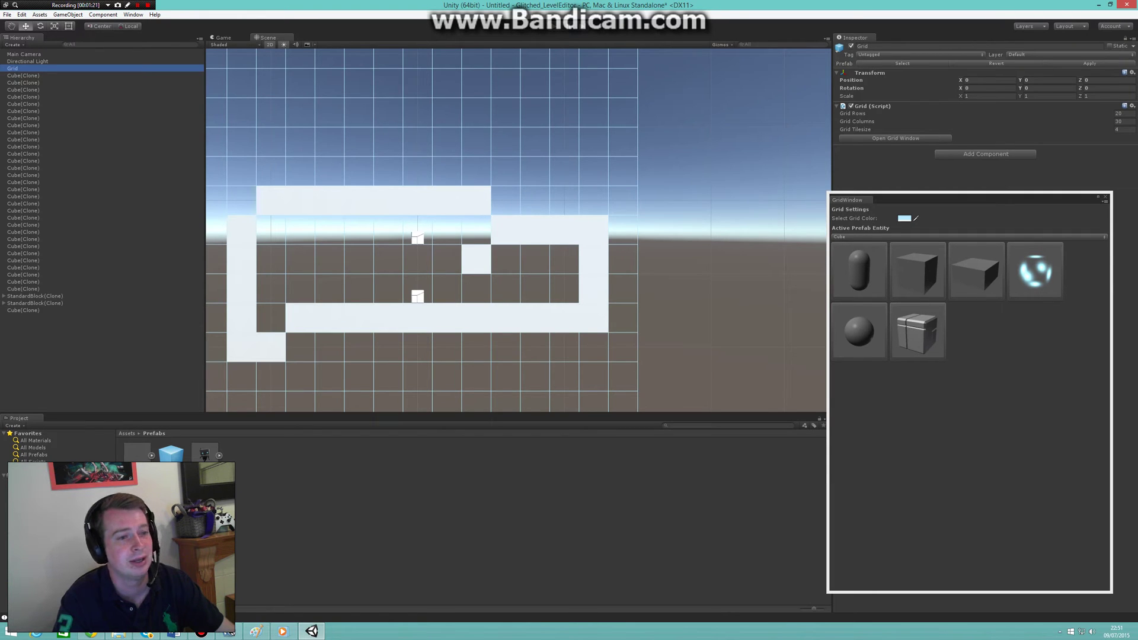
{"action": "left_click", "coordinate": [918, 270]}
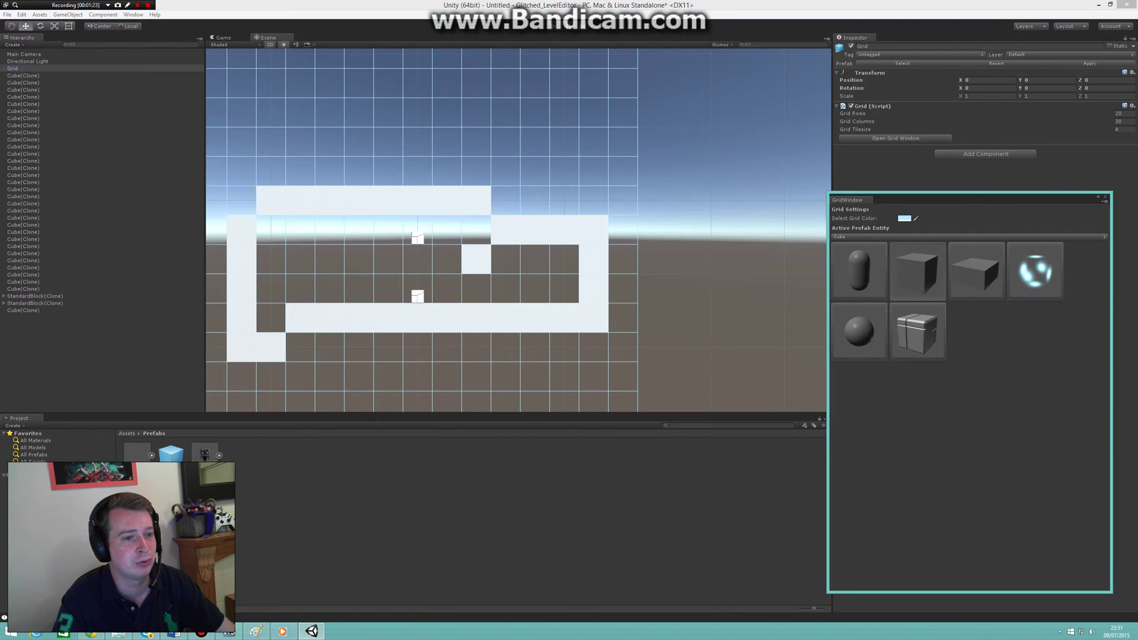
{"action": "left_click", "coordinate": [535, 260]}
Step: With the Grid reselected and the Hand tool active, undo the last two Cube placements
{"action": "left_click", "coordinate": [12, 68]}
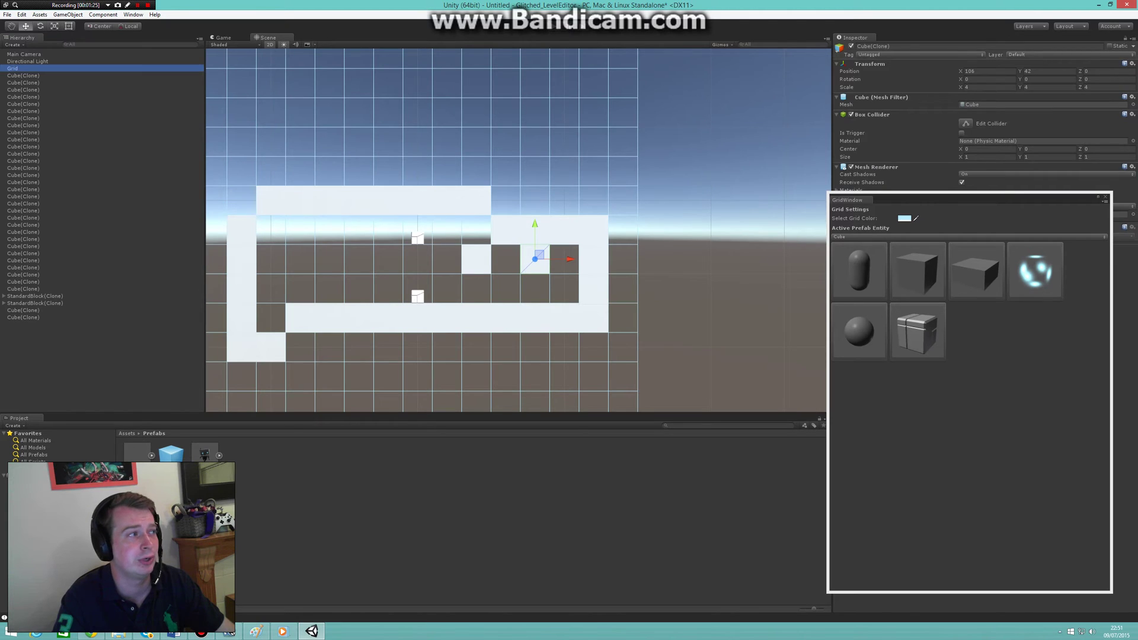
{"action": "left_click", "coordinate": [11, 26]}
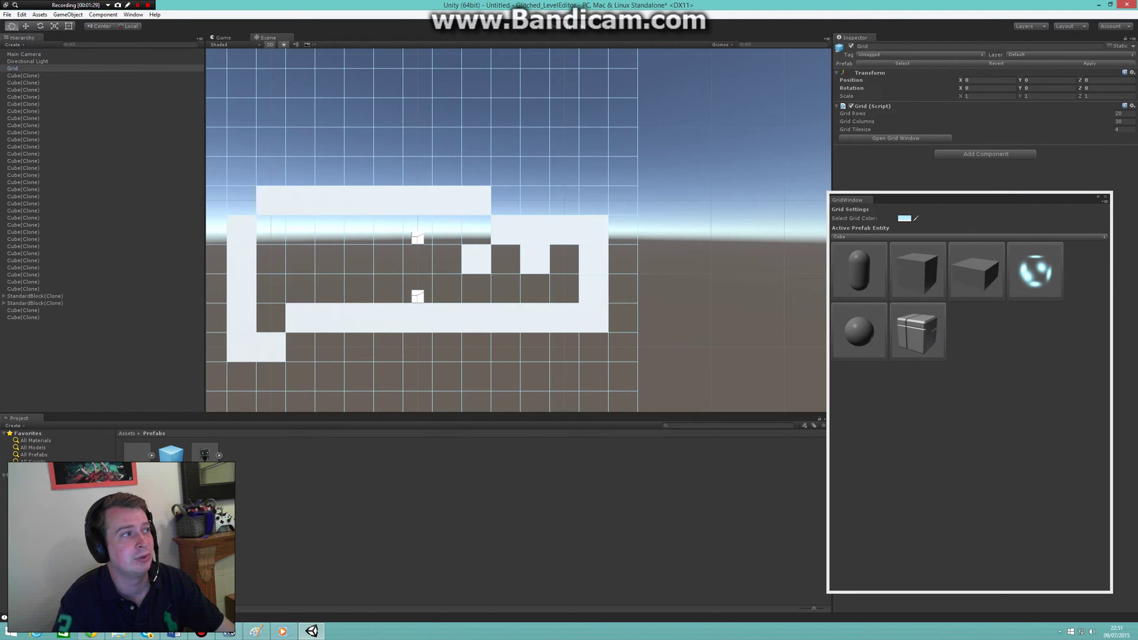
{"action": "key", "text": "ctrl+z"}
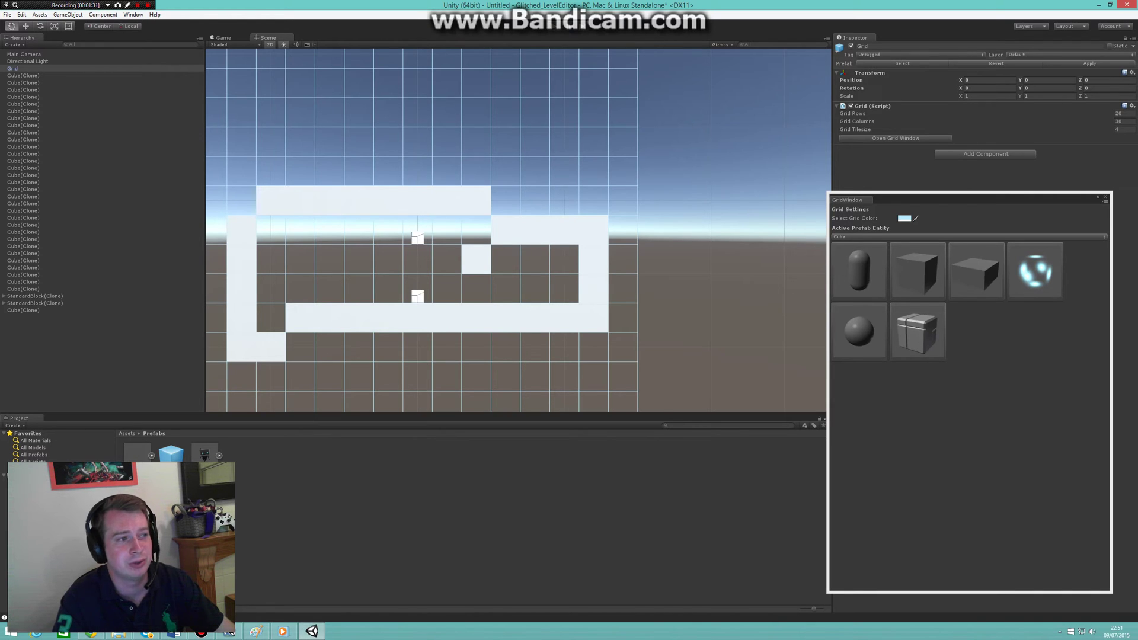
{"action": "key", "text": "ctrl+z"}
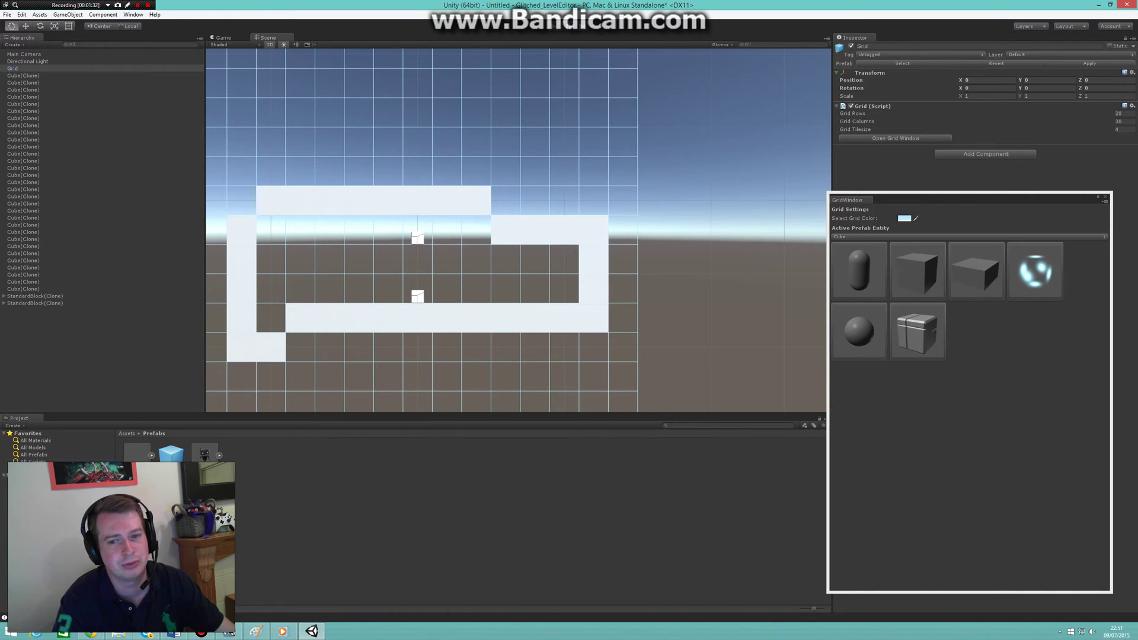
Step: Discard the unsaved scene changes and switch to the NewScene scene of the Glitched_LevelEditor project
{"action": "key", "text": "ctrl+n"}
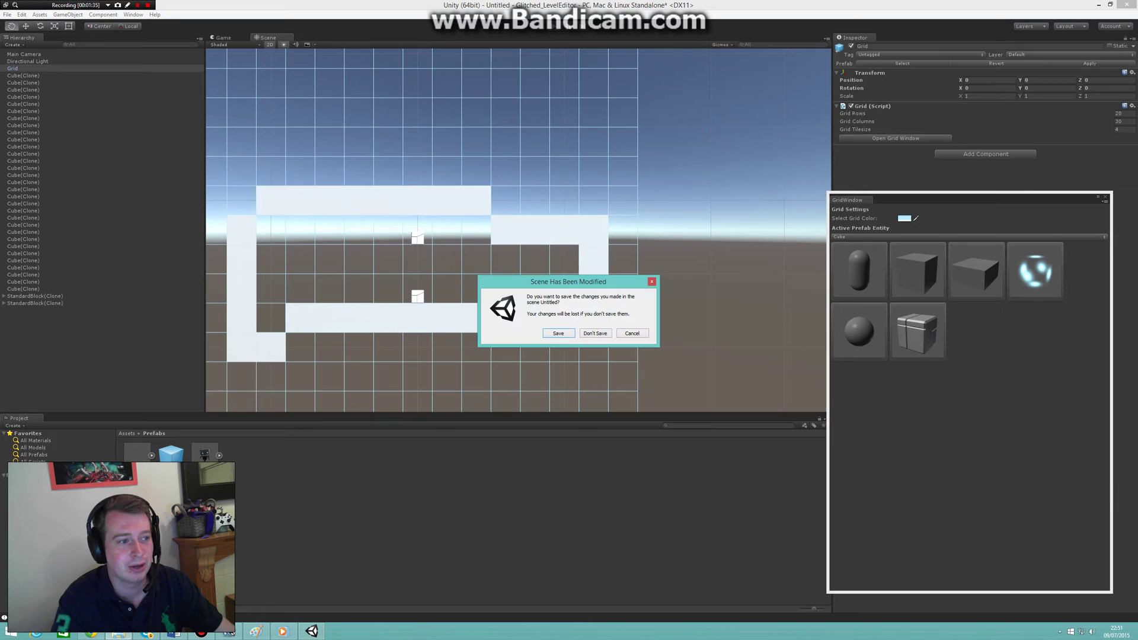
{"action": "left_click", "coordinate": [595, 333]}
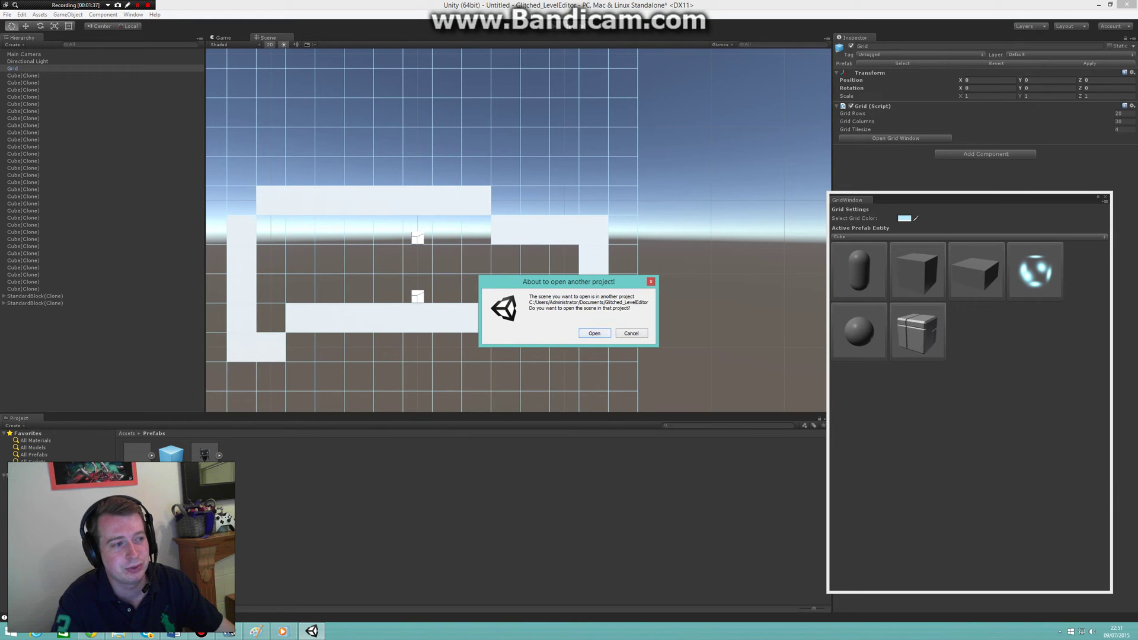
{"action": "left_click", "coordinate": [631, 333]}
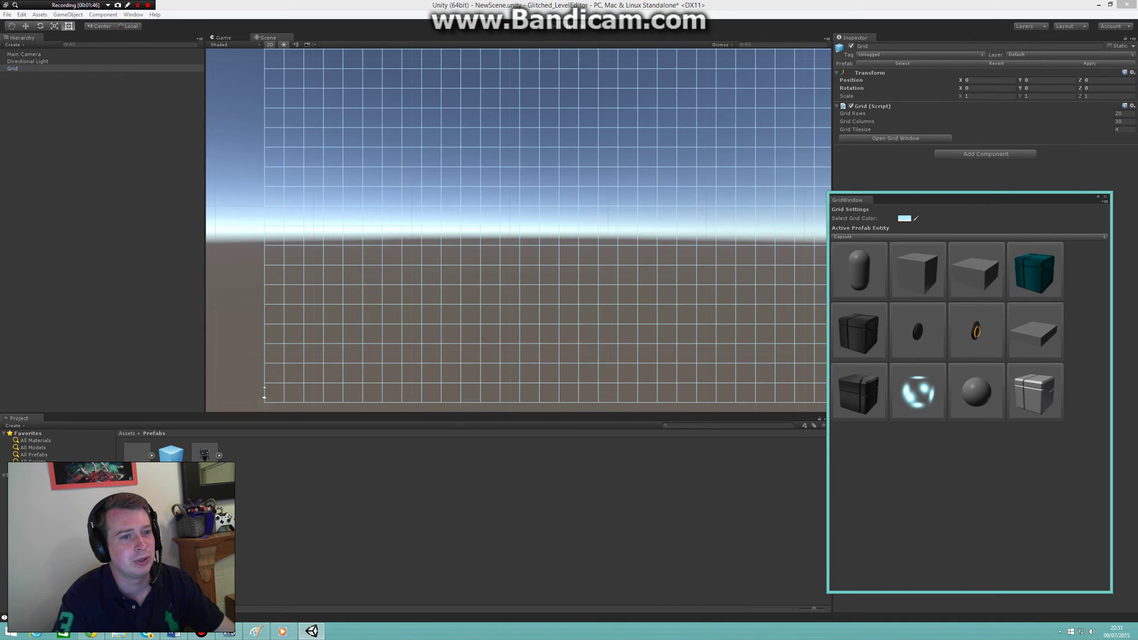
Step: Choose the Cube prefab and place two cubes side by side on the lower-left part of the grid
{"action": "scroll", "coordinate": [519, 229], "scroll_direction": "down", "scroll_amount": 8}
{"action": "middle_click_drag", "start_coordinate": [518, 230], "coordinate": [514, 253]}
{"action": "scroll", "coordinate": [514, 253], "scroll_direction": "up", "scroll_amount": 7}
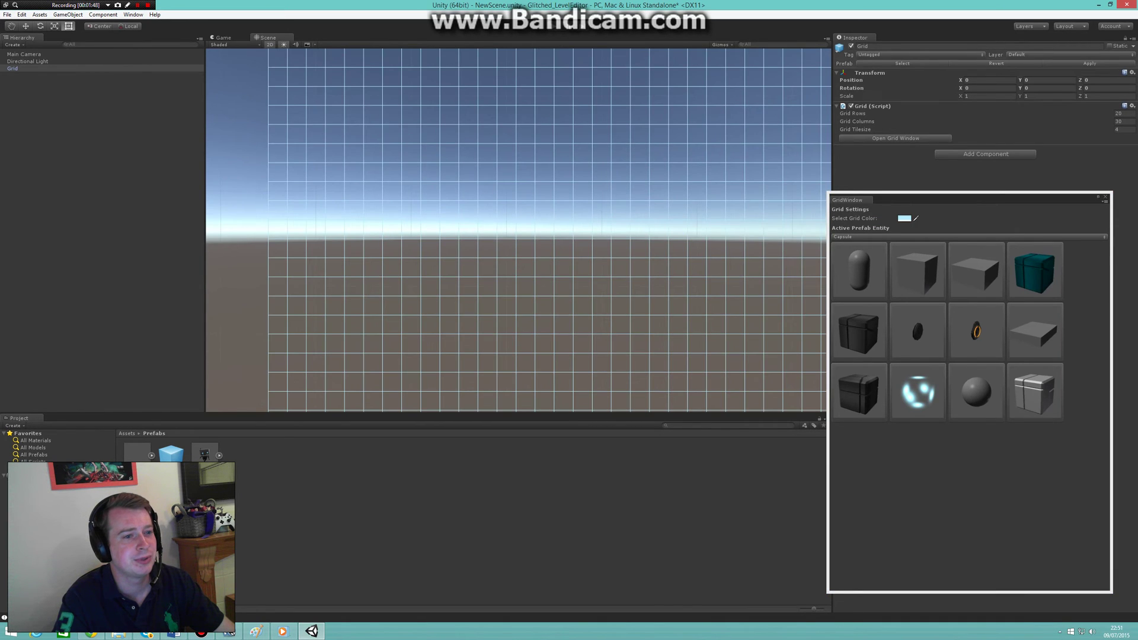
{"action": "left_click", "coordinate": [917, 271]}
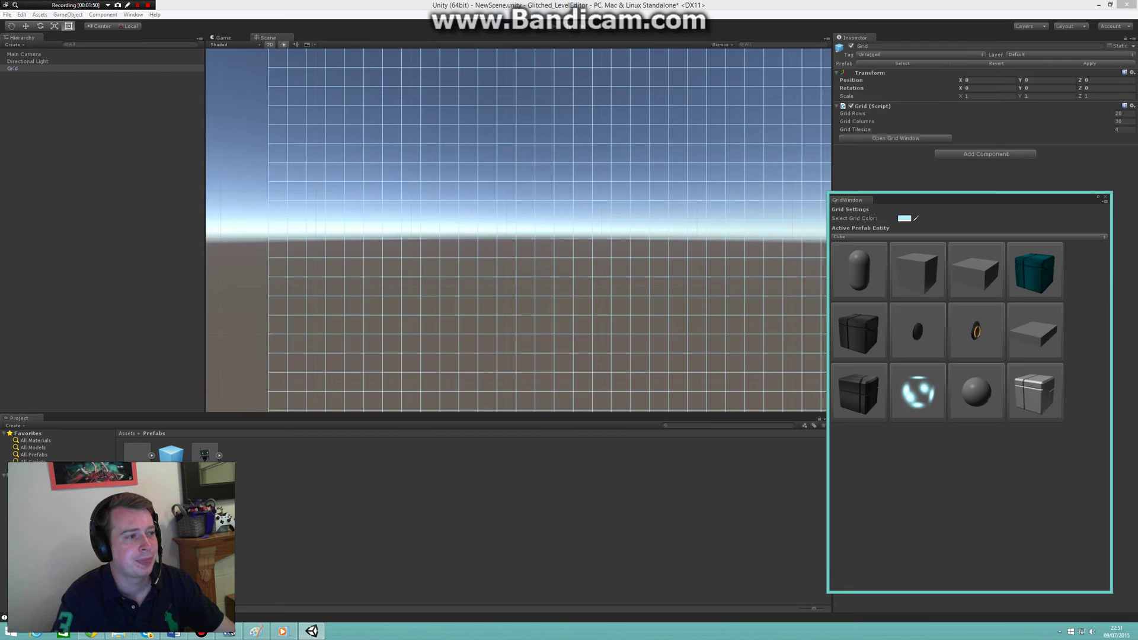
{"action": "left_click", "coordinate": [354, 344]}
{"action": "left_click", "coordinate": [373, 344]}
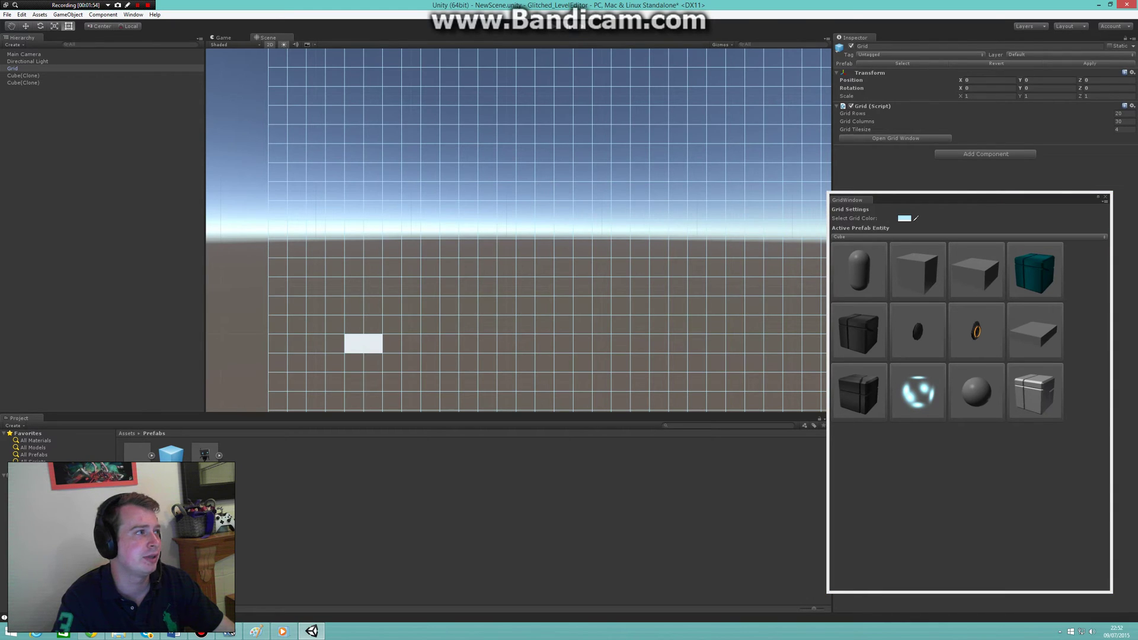
Step: Switch to the Move tool and extend the row by two more cubes to the right
{"action": "key", "text": "w"}
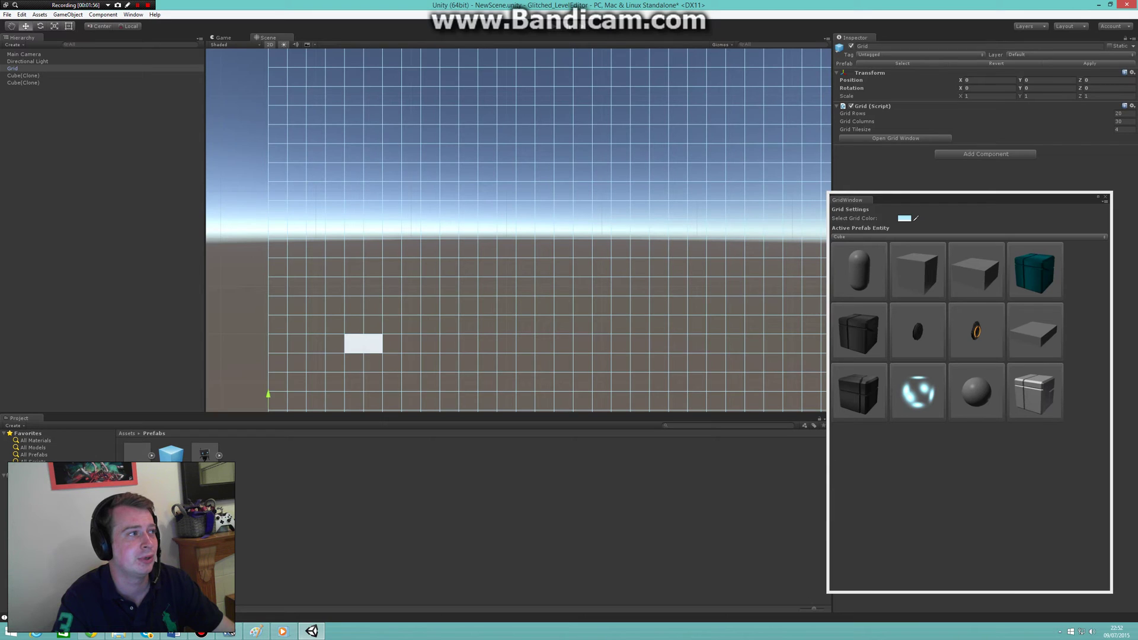
{"action": "left_click", "coordinate": [392, 344]}
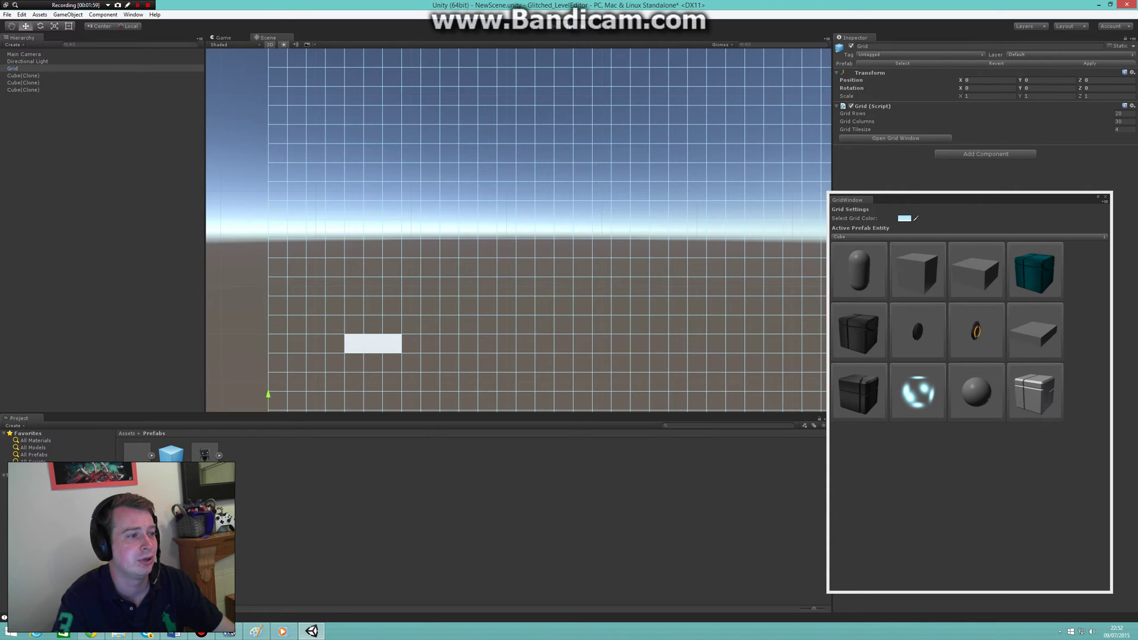
{"action": "left_click", "coordinate": [411, 343]}
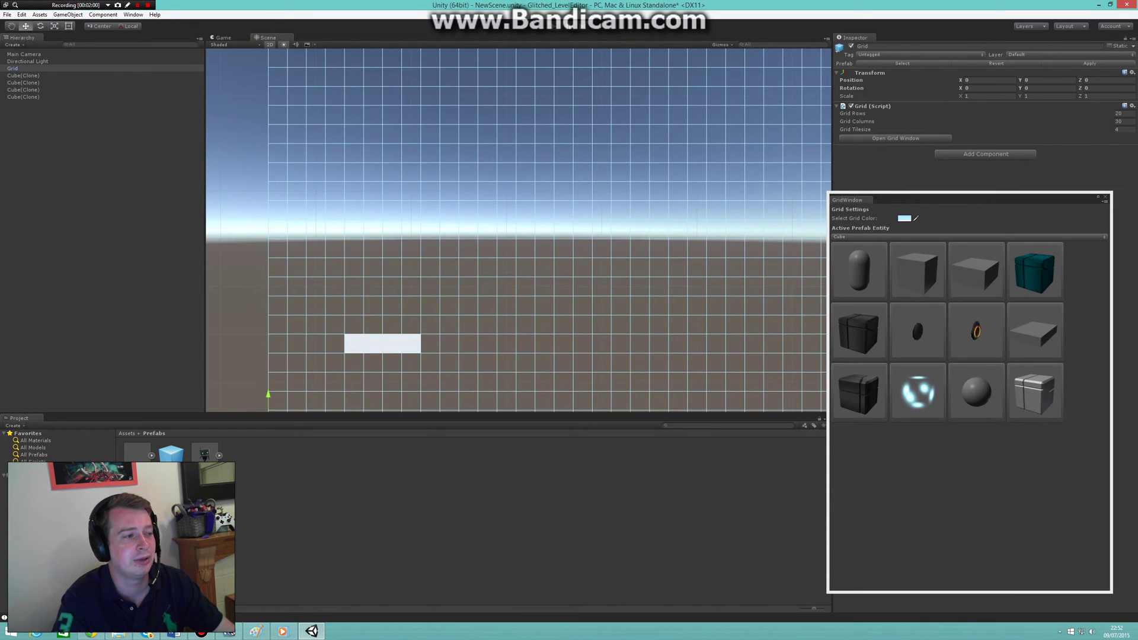
Step: Extend the cube row into a large closed outline and paint a horizontal row of cubes across its middle
{"action": "middle_click_drag", "start_coordinate": [411, 343], "coordinate": [323, 293]}
{"action": "mouse_move", "coordinate": [332, 292]}
{"action": "left_mouse_down"}
{"action": "mouse_move", "coordinate": [723, 311]}
{"action": "mouse_move", "coordinate": [723, 240]}
{"action": "mouse_move", "coordinate": [685, 178]}
{"action": "mouse_move", "coordinate": [551, 158]}
{"action": "mouse_move", "coordinate": [285, 159]}
{"action": "mouse_move", "coordinate": [265, 197]}
{"action": "mouse_move", "coordinate": [266, 276]}
{"action": "left_mouse_up"}
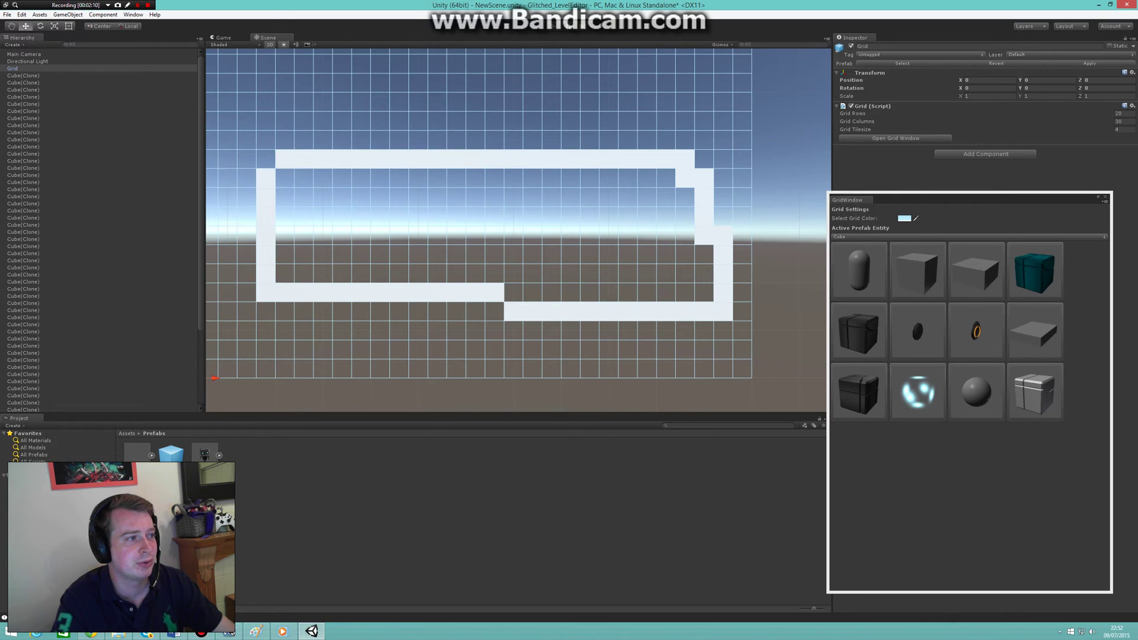
{"action": "mouse_move", "coordinate": [265, 275]}
{"action": "left_mouse_down"}
{"action": "mouse_move", "coordinate": [285, 236]}
{"action": "mouse_move", "coordinate": [685, 236]}
{"action": "left_mouse_up"}
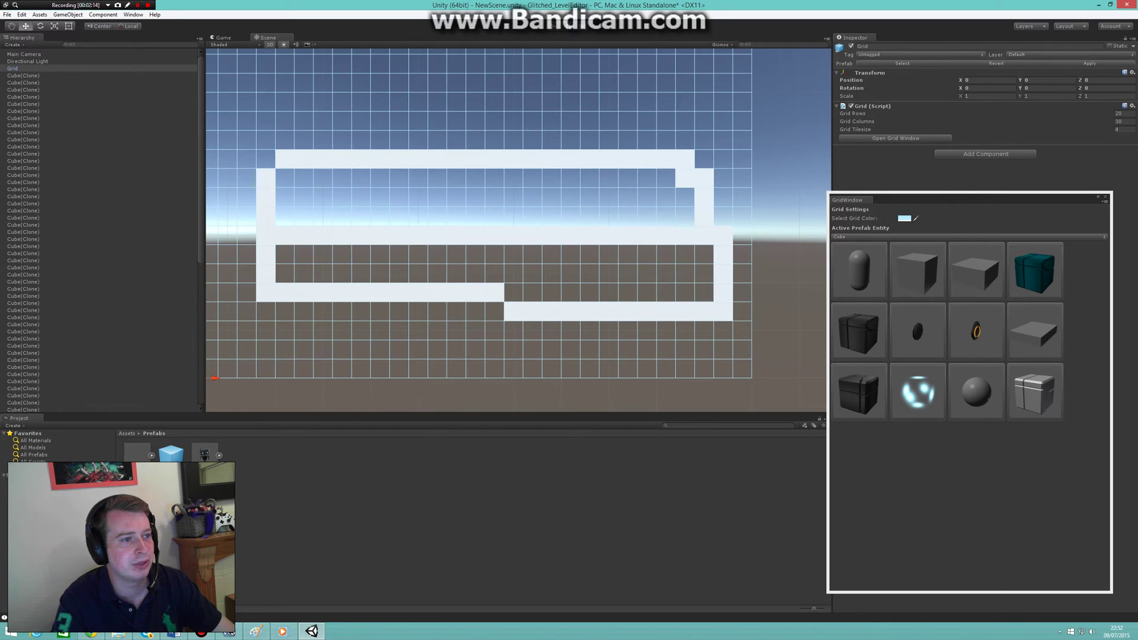
Step: Erase all cubes above the middle row so that it forms the top edge of the outline
{"action": "right_click", "coordinate": [704, 215]}
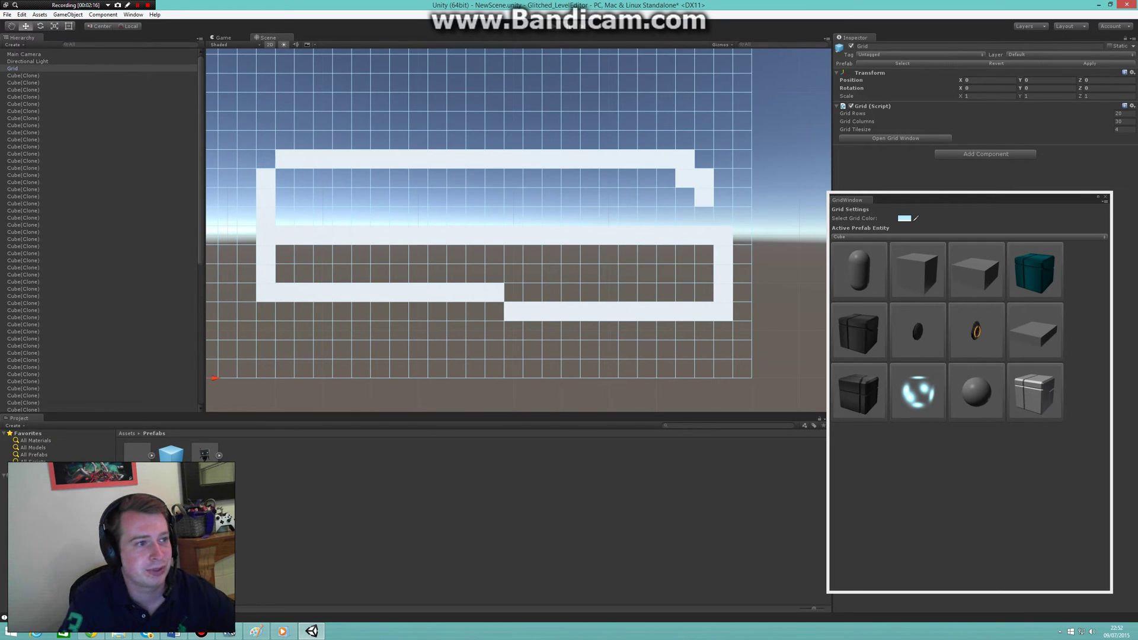
{"action": "right_click", "coordinate": [704, 196]}
{"action": "mouse_move", "coordinate": [704, 196]}
{"action": "left_mouse_down"}
{"action": "mouse_move", "coordinate": [647, 159]}
{"action": "mouse_move", "coordinate": [285, 159]}
{"action": "mouse_move", "coordinate": [265, 178]}
{"action": "mouse_move", "coordinate": [265, 216]}
{"action": "left_mouse_up"}
{"action": "middle_click_drag", "start_coordinate": [474, 267], "coordinate": [510, 254]}
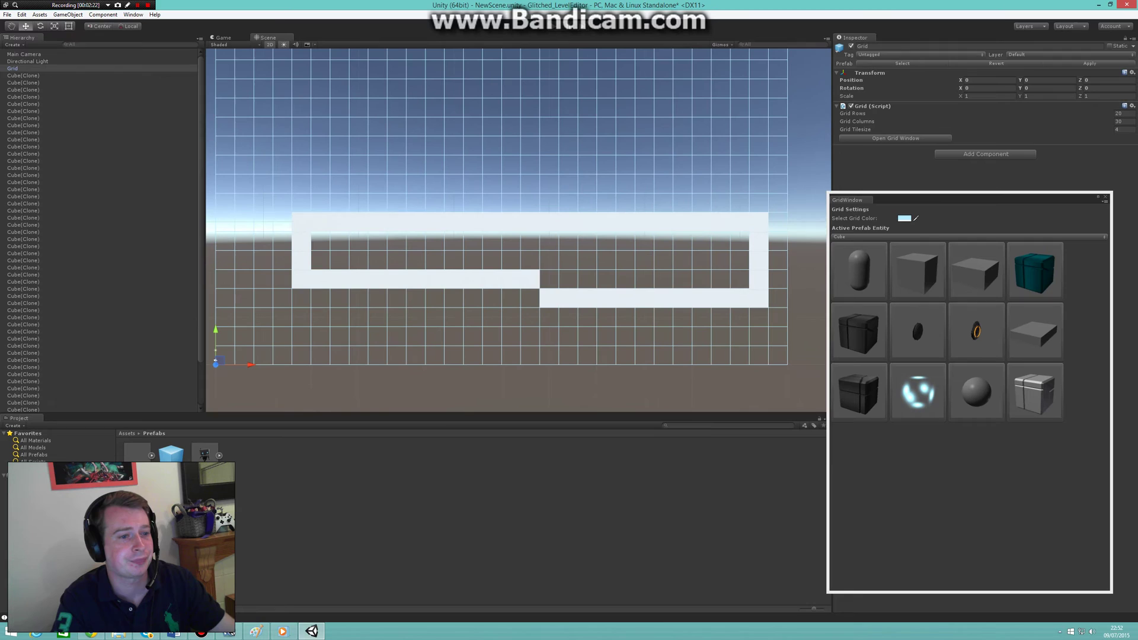
Step: Place a SpawnPoint at the left end inside the outline and a GravityPlate on the floor a few cells to its right
{"action": "left_click", "coordinate": [917, 392]}
{"action": "left_click", "coordinate": [320, 260]}
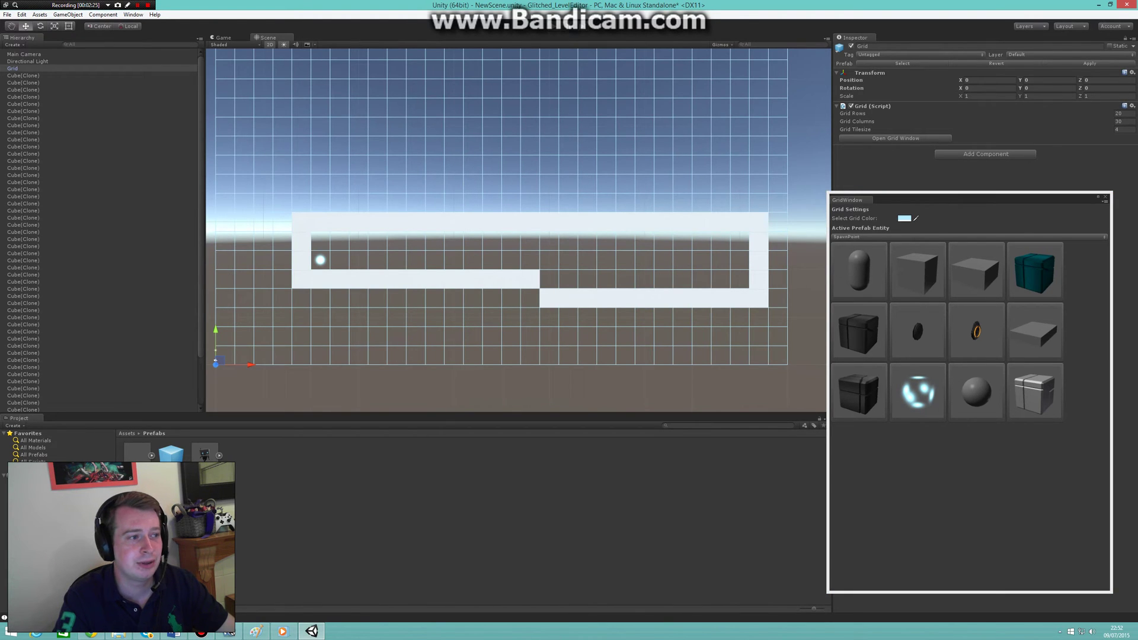
{"action": "left_click", "coordinate": [976, 330]}
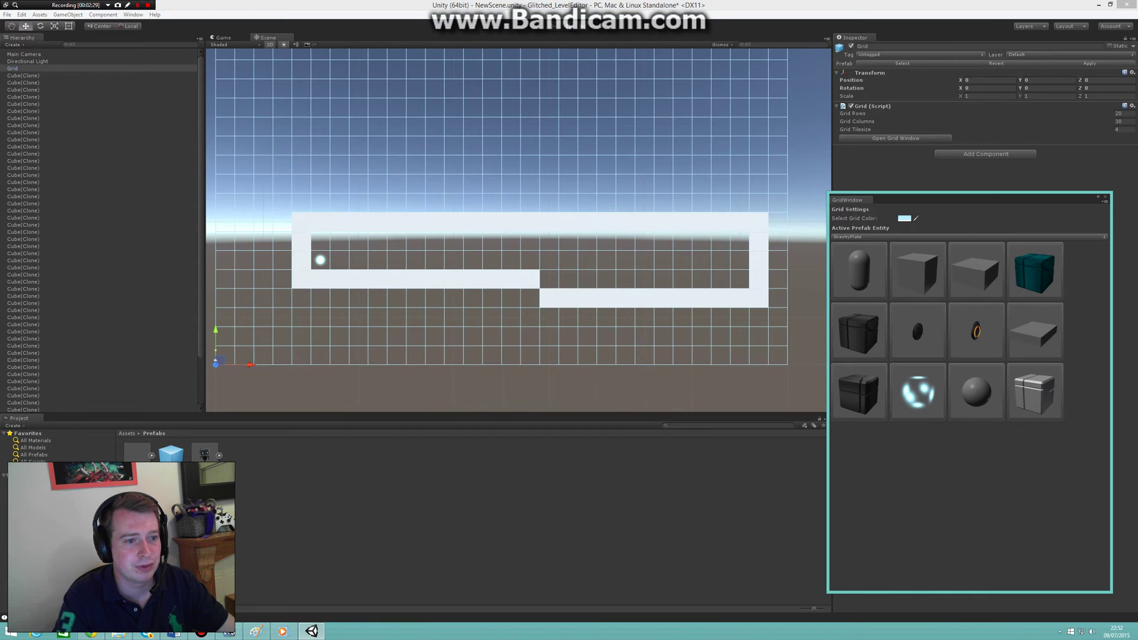
{"action": "scroll", "coordinate": [520, 232], "scroll_direction": "up", "scroll_amount": 2}
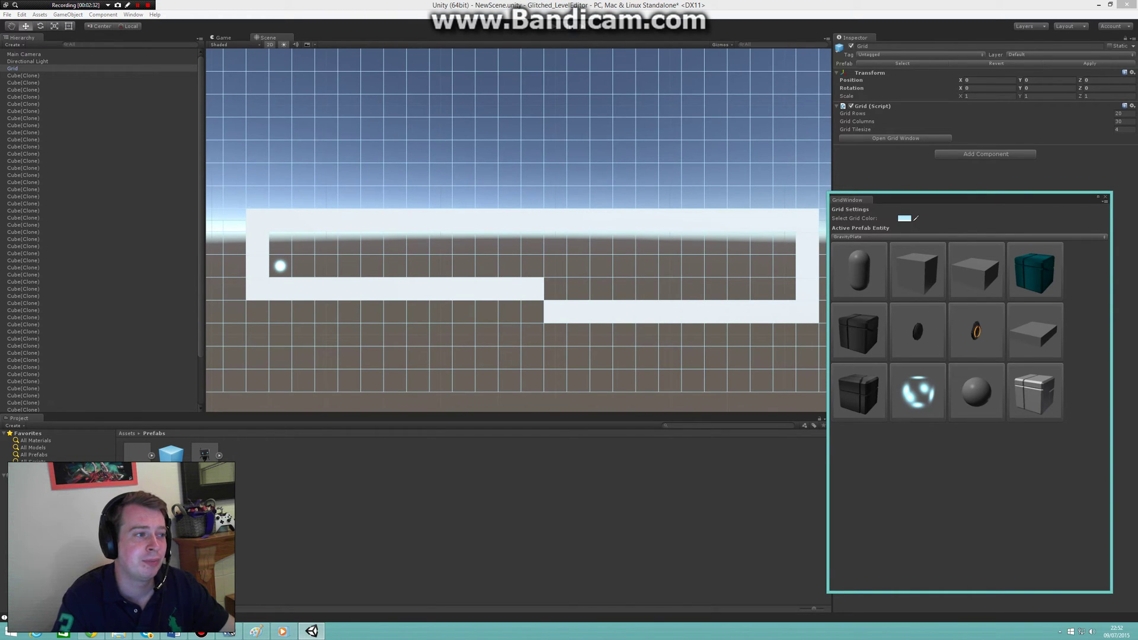
{"action": "left_click", "coordinate": [349, 284]}
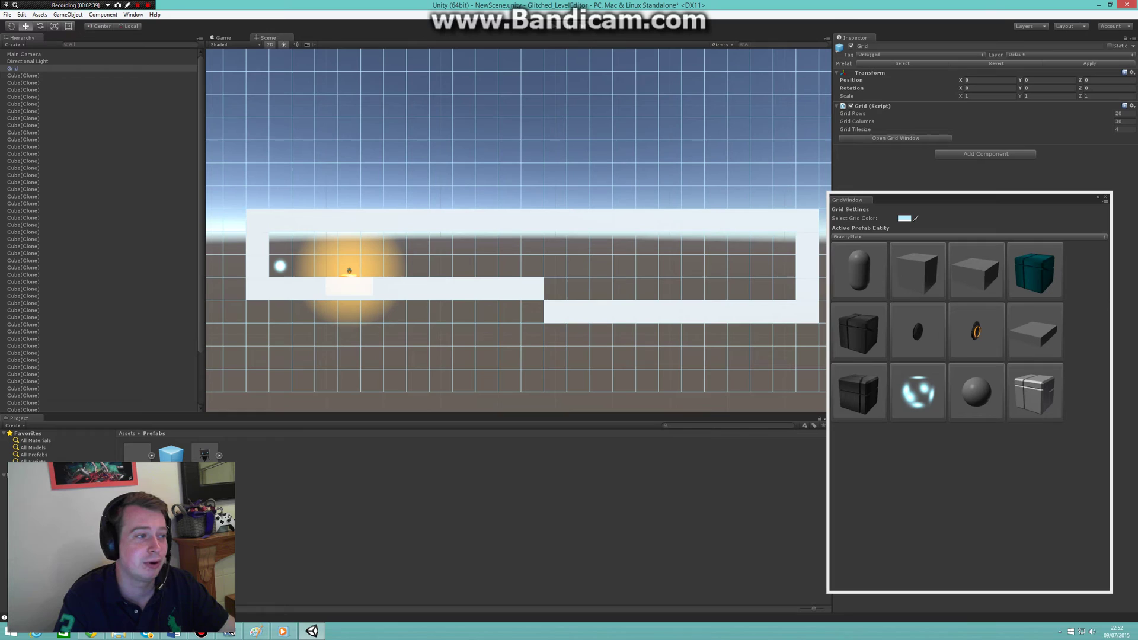
Step: Using the Cube prefab, add a cube on the floor right of the gravity plate and raise the ceiling above into a three-cell-wide alcove
{"action": "left_click", "coordinate": [917, 270]}
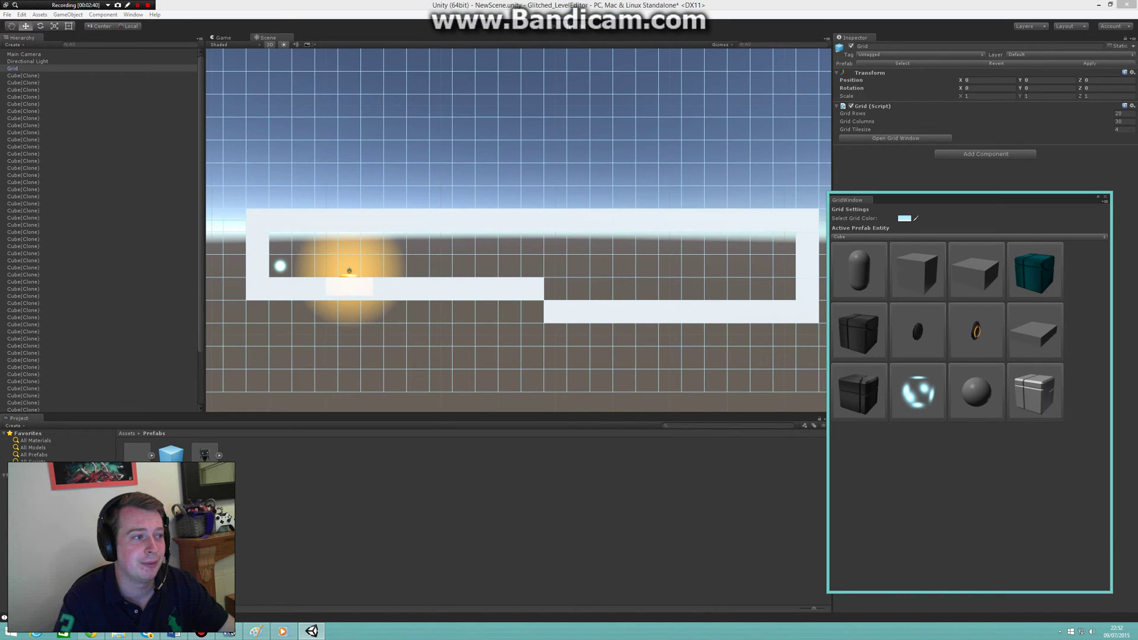
{"action": "left_click", "coordinate": [373, 267]}
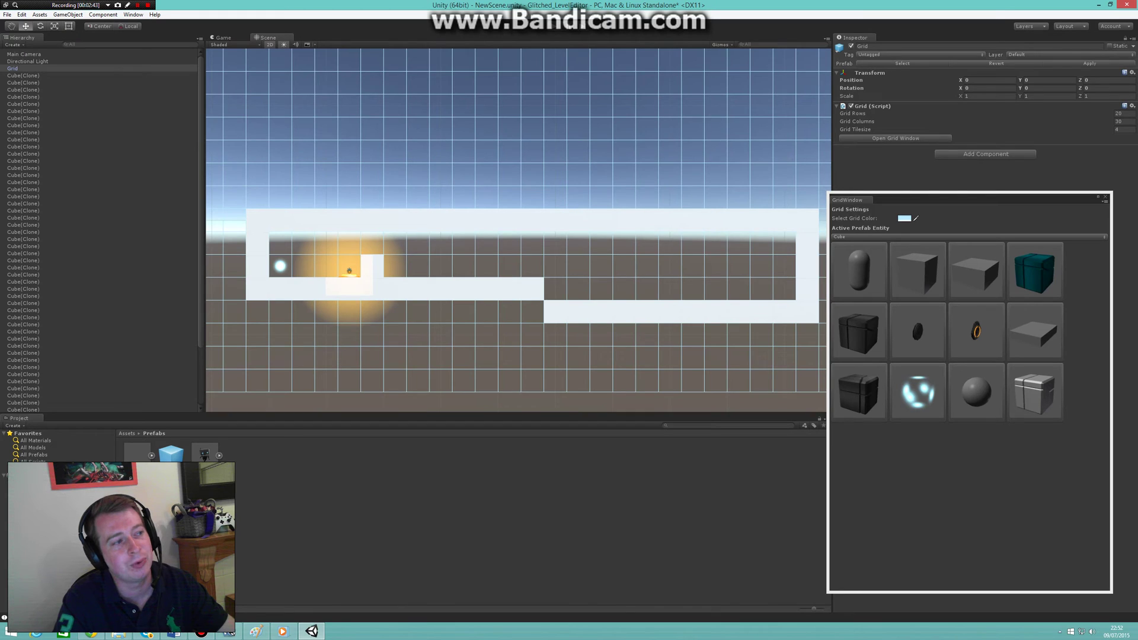
{"action": "right_click", "coordinate": [349, 220]}
{"action": "left_click", "coordinate": [349, 198]}
{"action": "left_click", "coordinate": [372, 197]}
{"action": "left_click", "coordinate": [395, 197]}
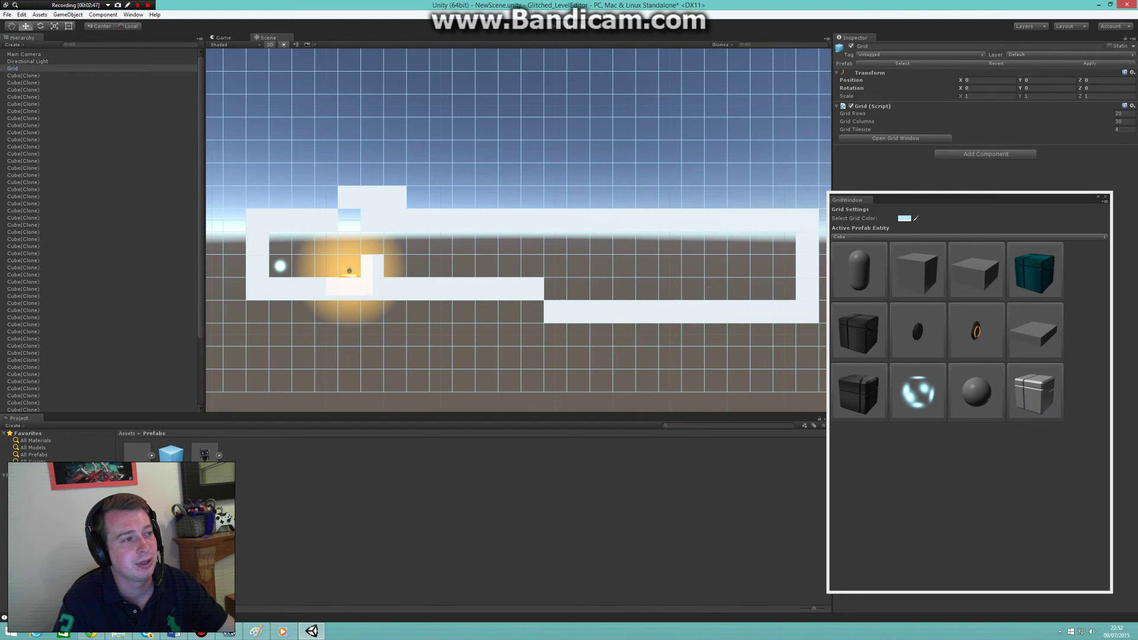
{"action": "right_click", "coordinate": [372, 220]}
{"action": "right_click", "coordinate": [395, 220]}
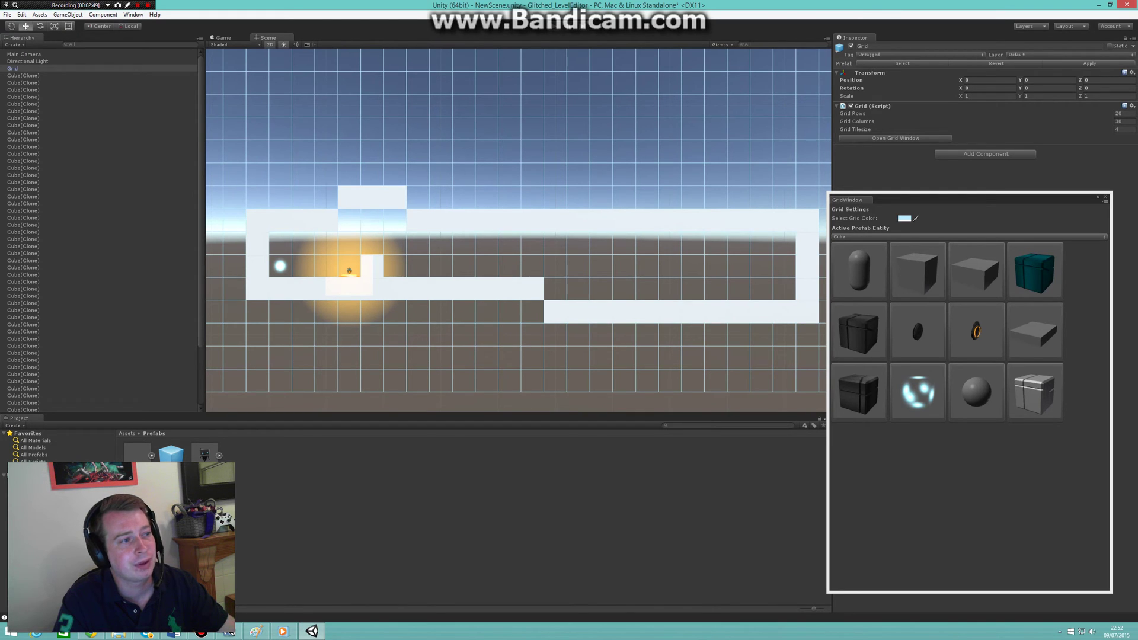
{"action": "left_click", "coordinate": [417, 198]}
{"action": "left_click", "coordinate": [325, 197]}
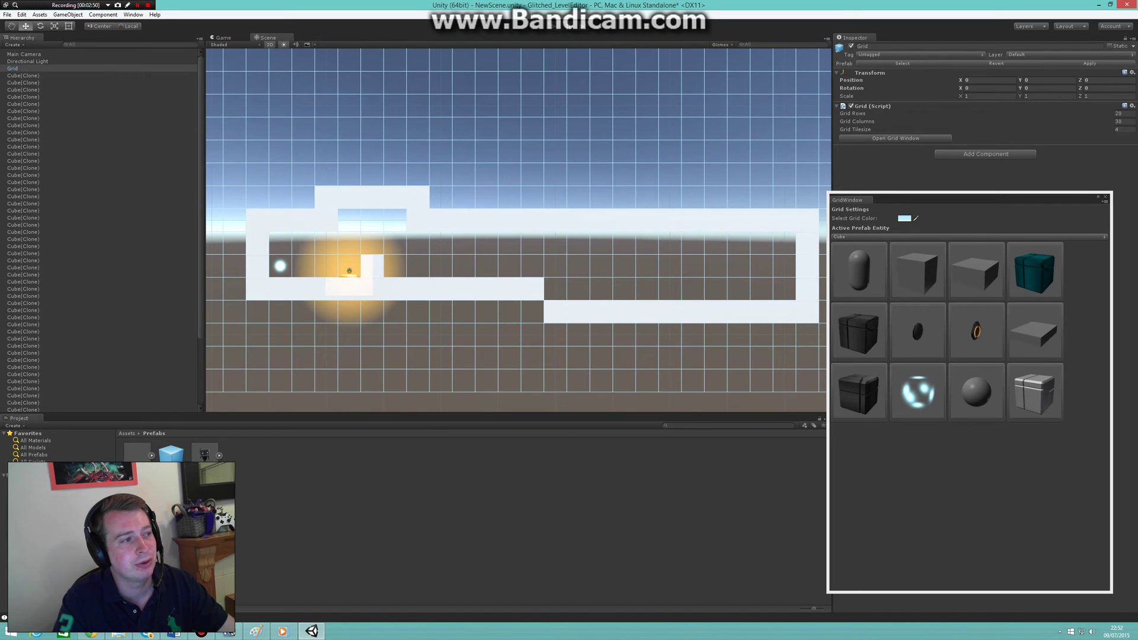
Step: Place a GravityPlate in the rightmost cell of the raised alcove and flip it onto the ceiling
{"action": "left_click", "coordinate": [976, 332]}
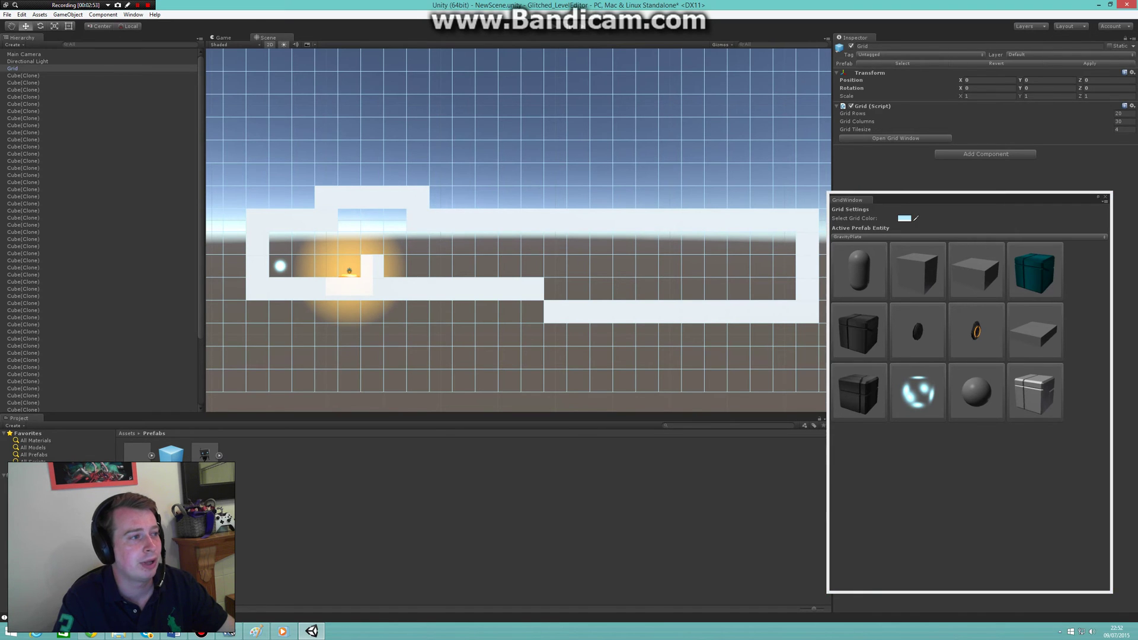
{"action": "left_click", "coordinate": [394, 223]}
{"action": "scroll", "coordinate": [394, 224], "scroll_direction": "up", "scroll_amount": 3}
{"action": "scroll", "coordinate": [377, 231], "scroll_direction": "up", "scroll_amount": 3}
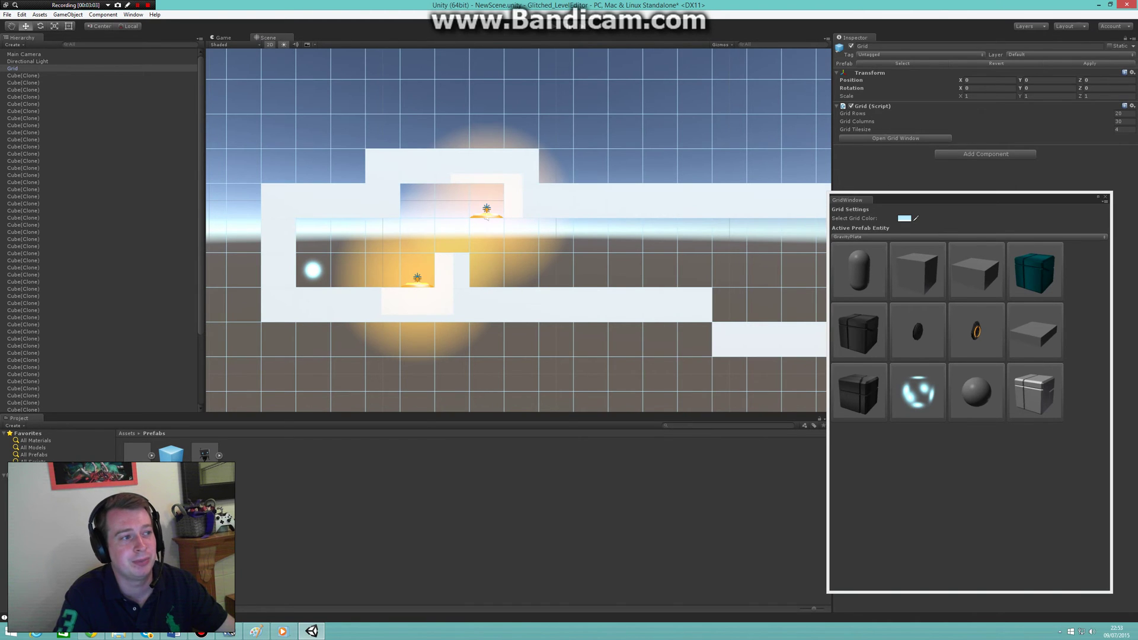
{"action": "left_click", "coordinate": [486, 216]}
{"action": "middle_click_drag", "start_coordinate": [515, 231], "coordinate": [435, 220]}
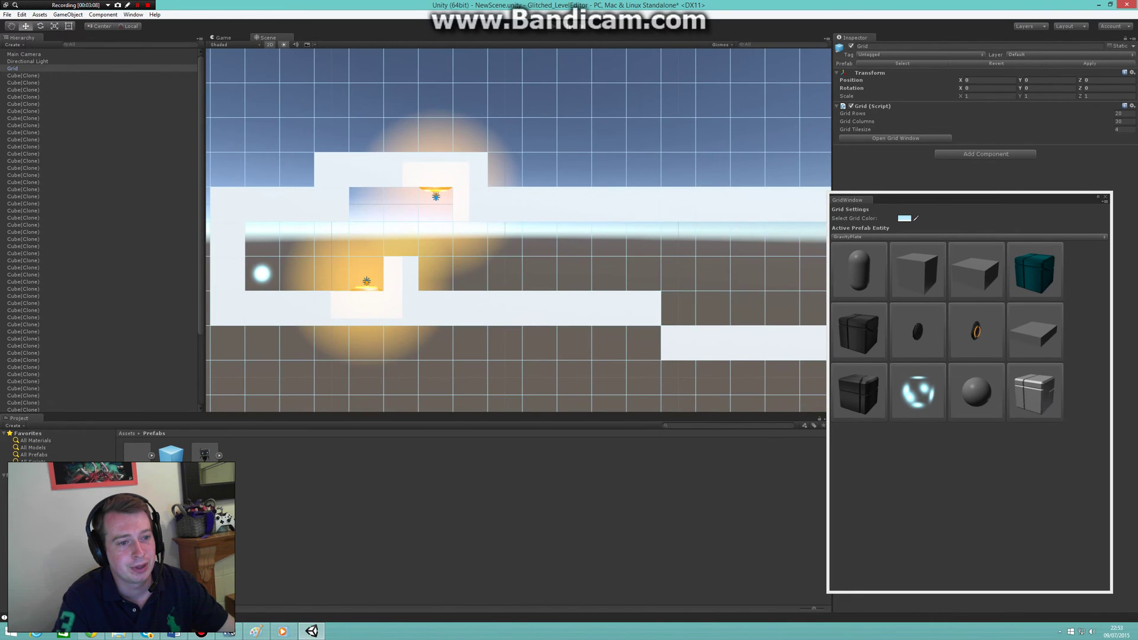
Step: Choose the DimensionBlock_Center prefab, place three trial blocks in the corridor right of the single cube, and erase them
{"action": "left_click", "coordinate": [859, 331]}
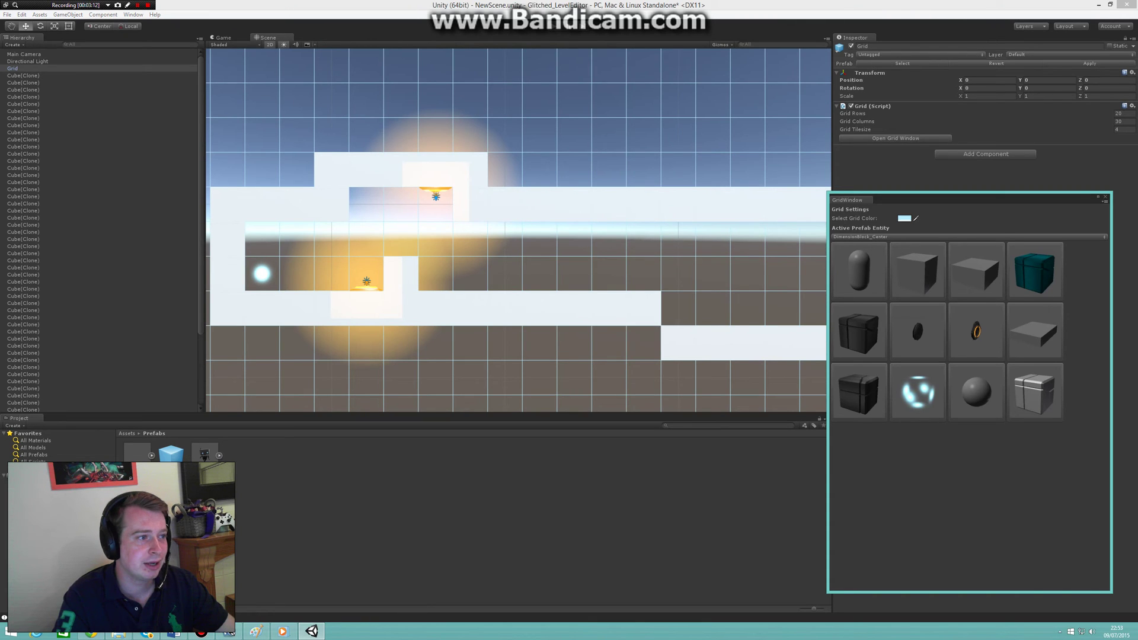
{"action": "left_click", "coordinate": [505, 276]}
{"action": "left_click", "coordinate": [470, 276]}
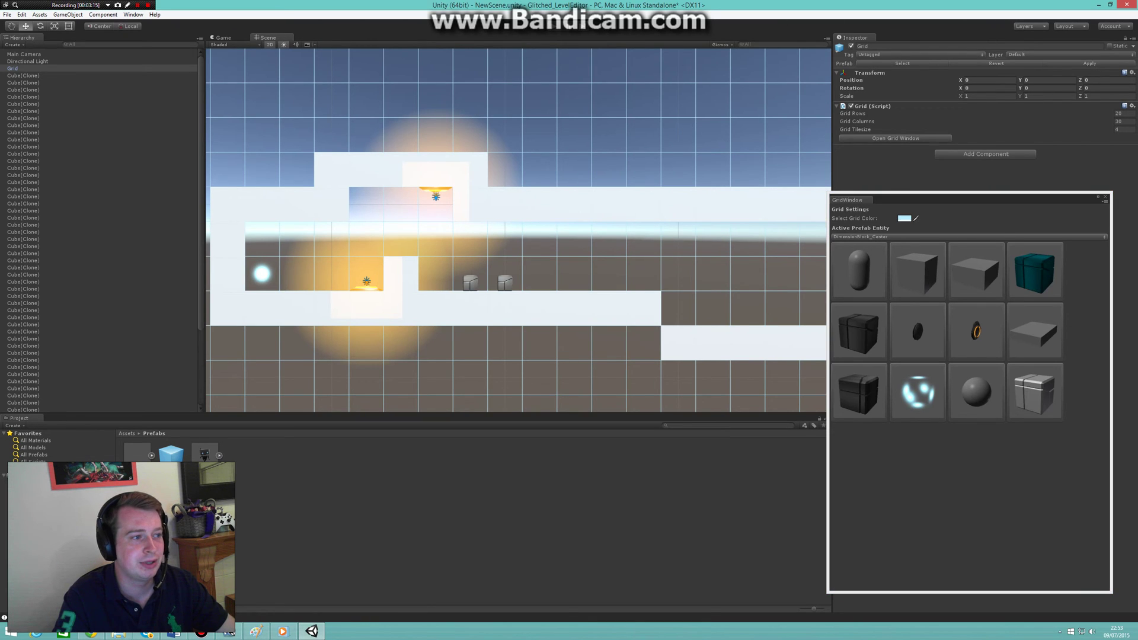
{"action": "left_click", "coordinate": [505, 249]}
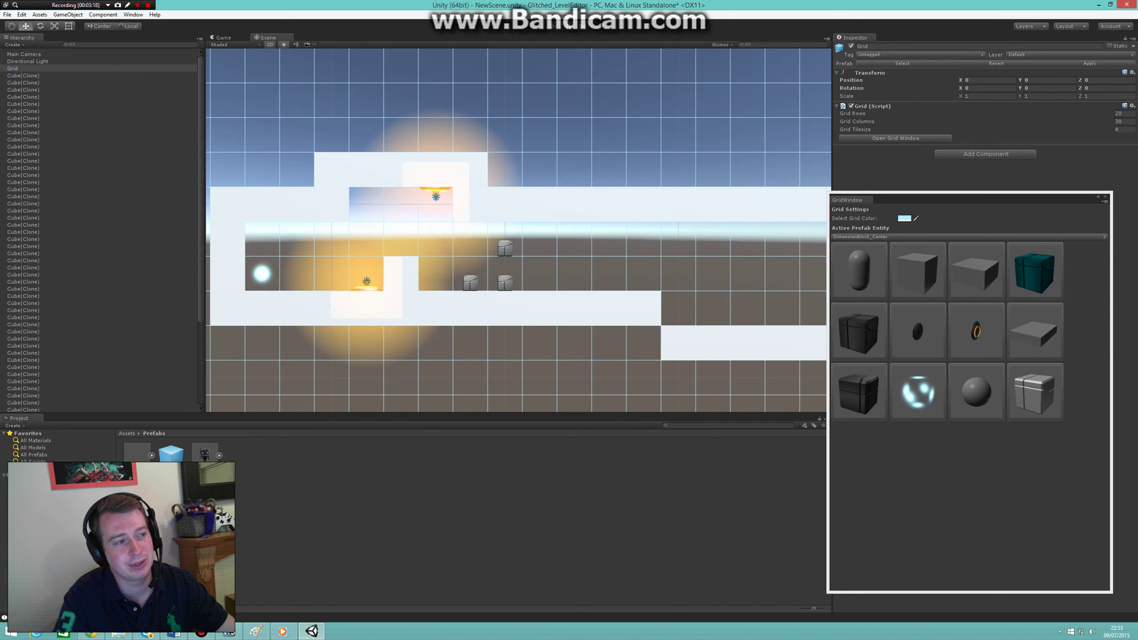
{"action": "right_click", "coordinate": [504, 248]}
{"action": "right_click", "coordinate": [505, 282]}
{"action": "right_click", "coordinate": [470, 282]}
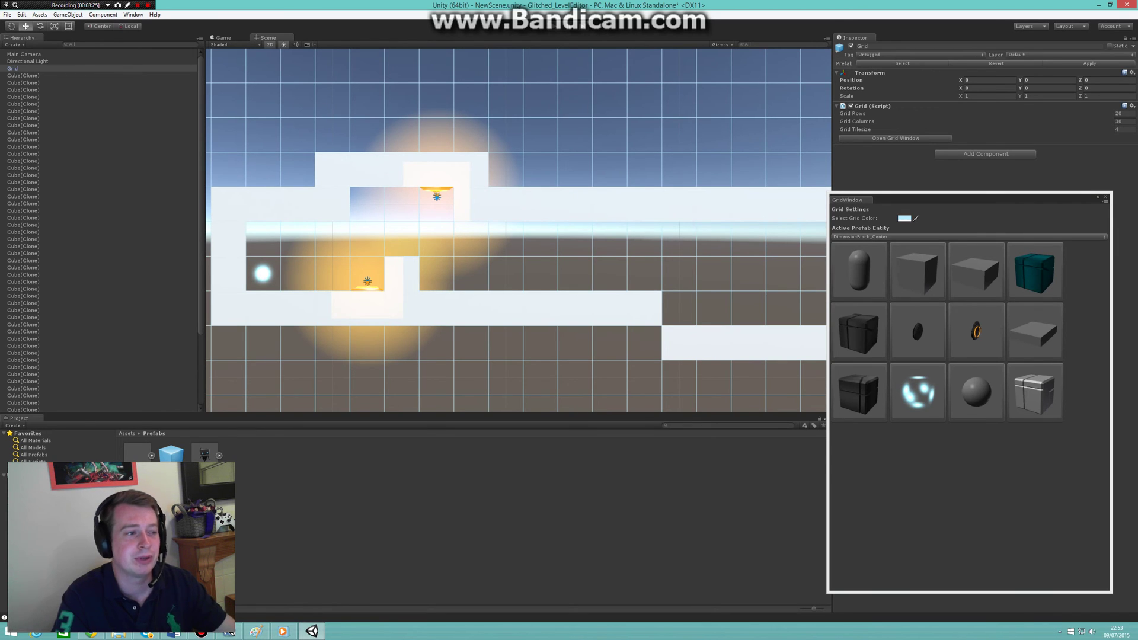
Step: Set the Grid Tilesize to 2 and place four DimensionBlock_Center blocks in a two-by-two stack against the single floor cube
{"action": "left_click", "coordinate": [1124, 130]}
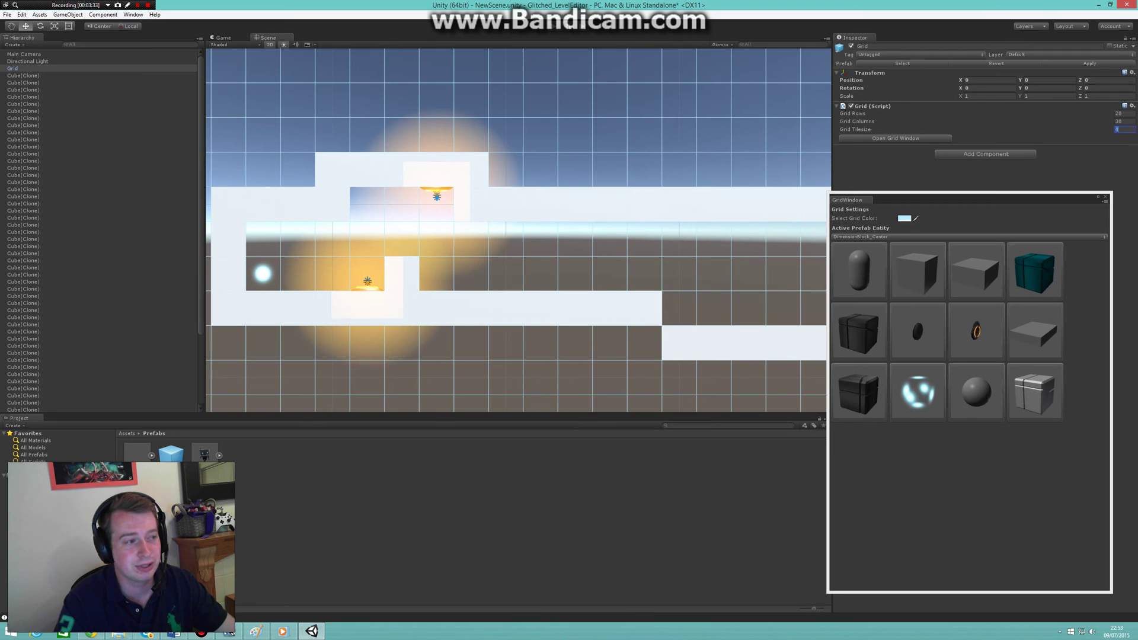
{"action": "type", "text": "2"}
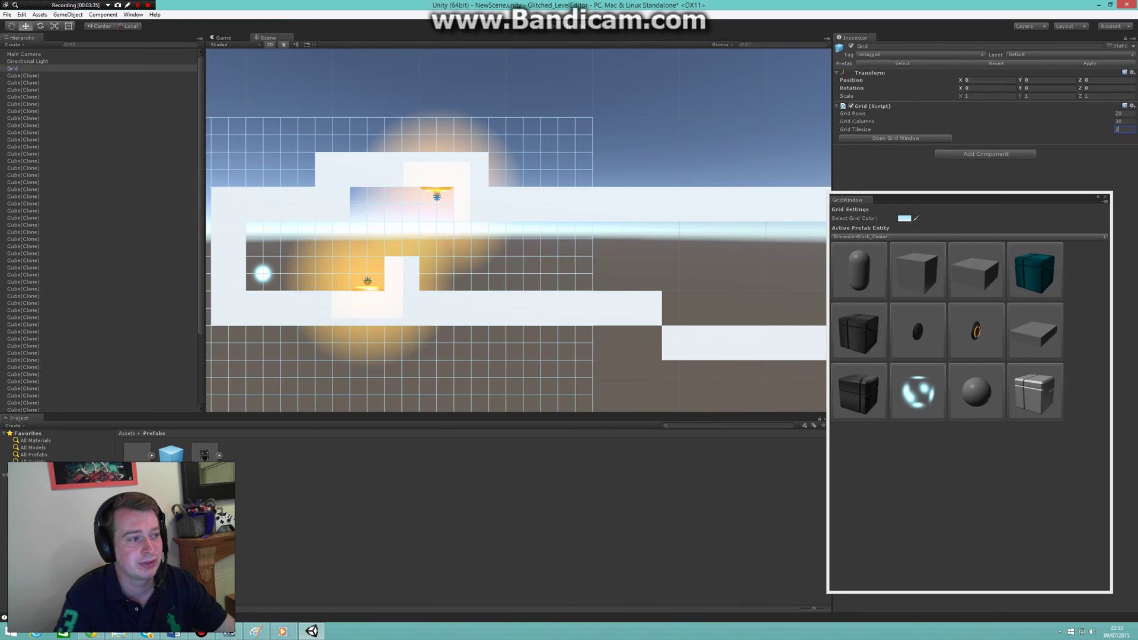
{"action": "left_click", "coordinate": [428, 283]}
{"action": "left_click", "coordinate": [427, 265]}
{"action": "left_click", "coordinate": [445, 266]}
{"action": "left_click", "coordinate": [445, 284]}
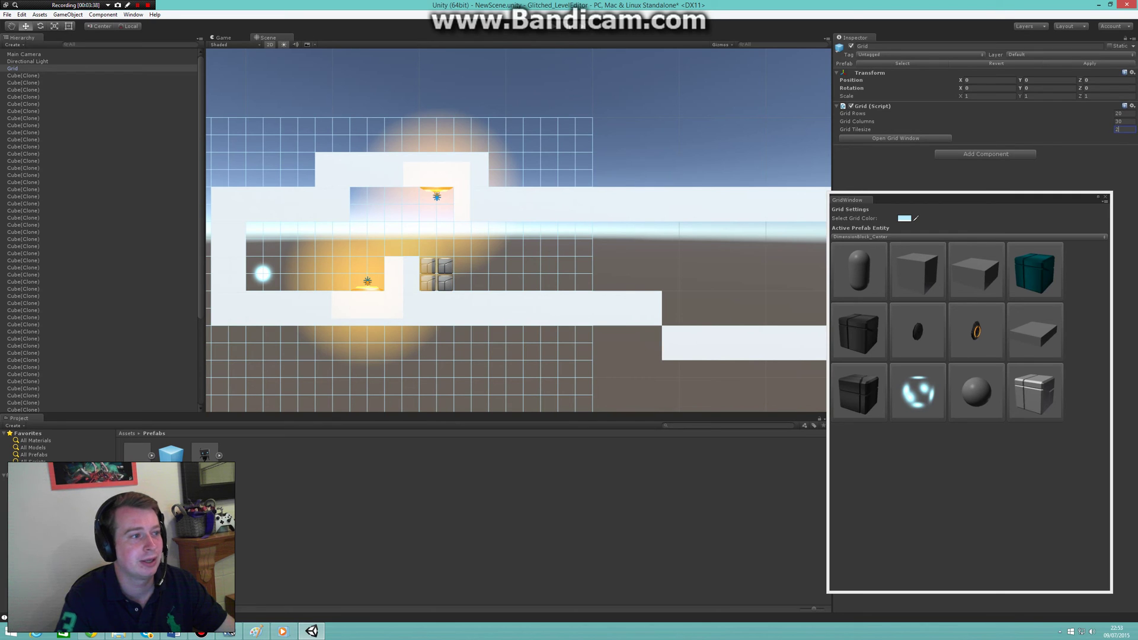
Step: Set the Grid Tilesize to 4
{"action": "type", "text": "4"}
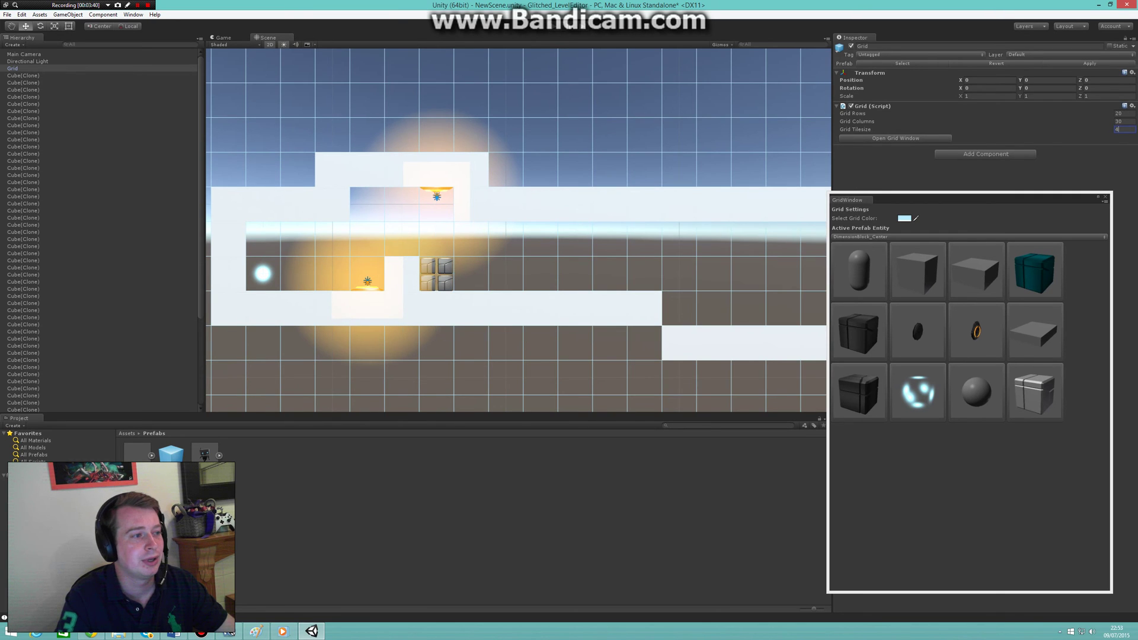
{"action": "middle_click_drag", "start_coordinate": [446, 275], "coordinate": [519, 230]}
{"action": "scroll", "coordinate": [518, 230], "scroll_direction": "up", "scroll_amount": 6}
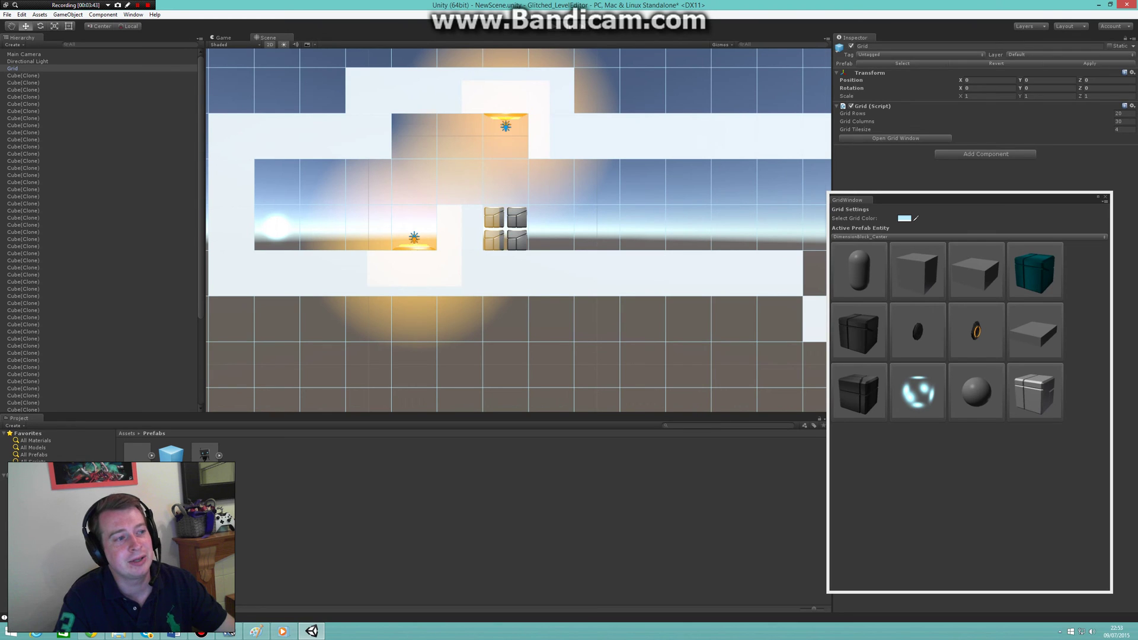
Step: Repeatedly place and erase a single DimensionBlock_Center block on the corridor floor right of the two-by-two stack
{"action": "left_click", "coordinate": [597, 237]}
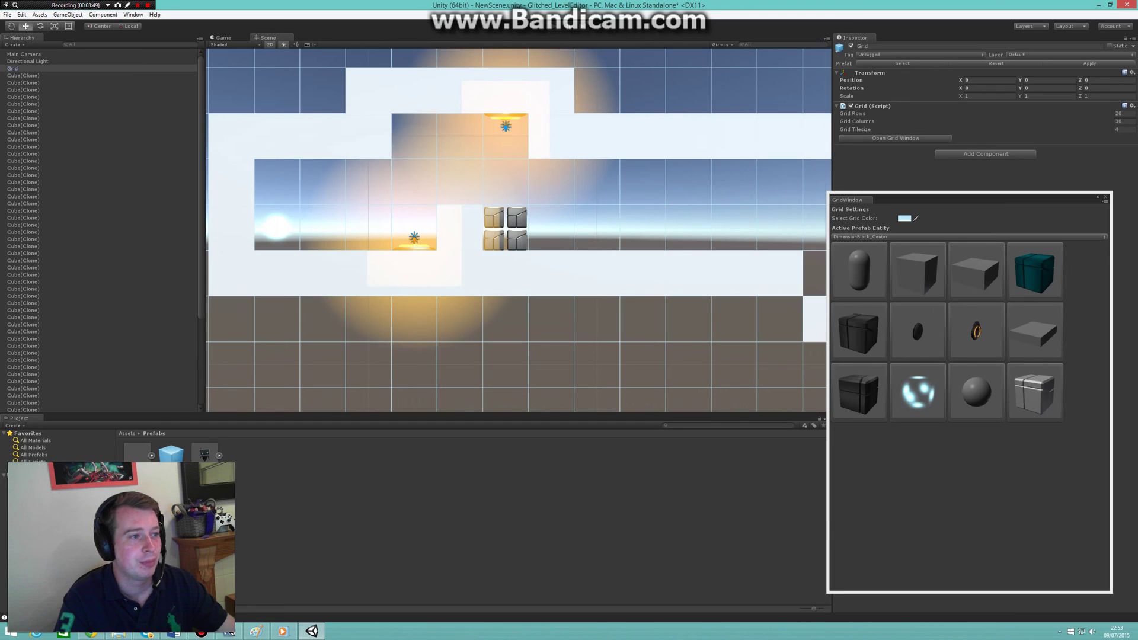
{"action": "right_click", "coordinate": [597, 239]}
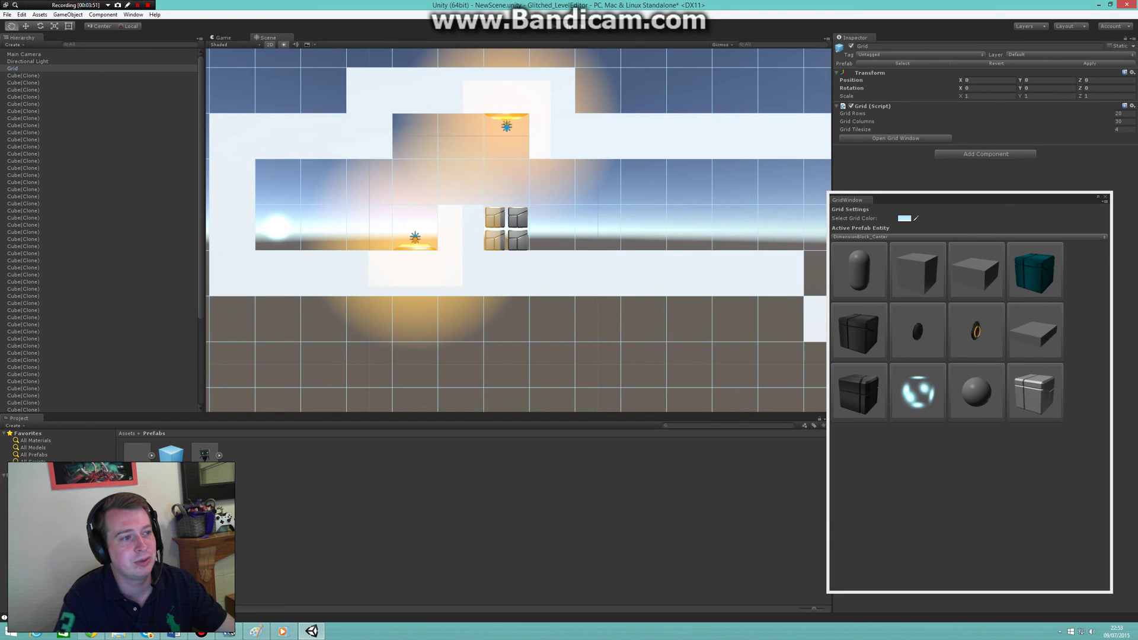
{"action": "left_click", "coordinate": [597, 240]}
{"action": "right_click", "coordinate": [596, 239]}
{"action": "left_click", "coordinate": [597, 239]}
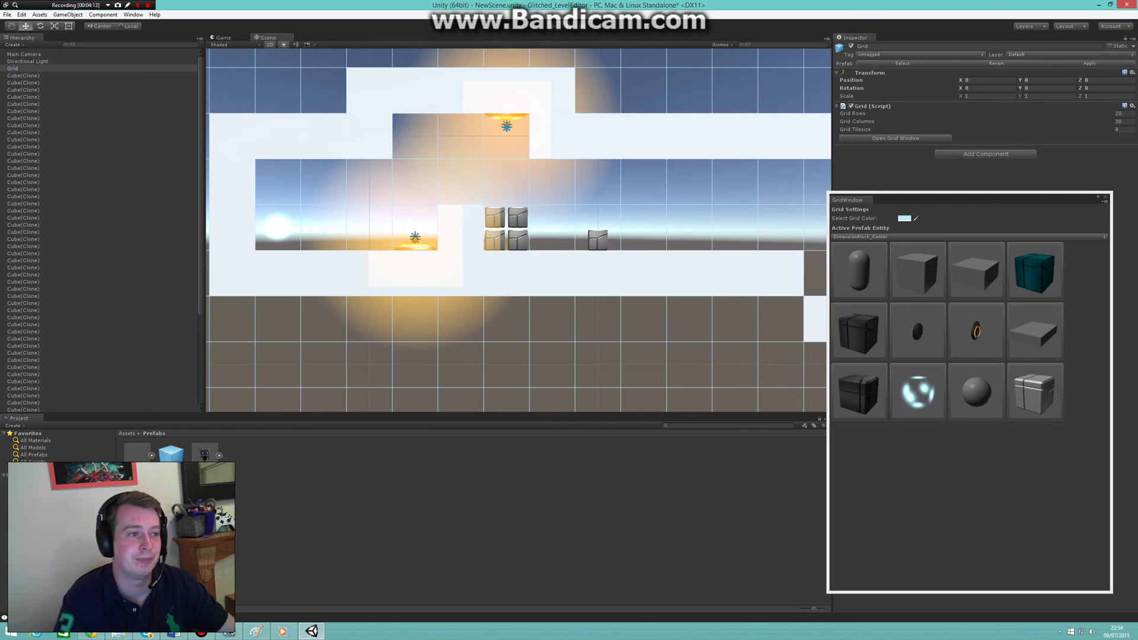
{"action": "right_click_drag", "start_coordinate": [597, 240], "coordinate": [585, 245]}
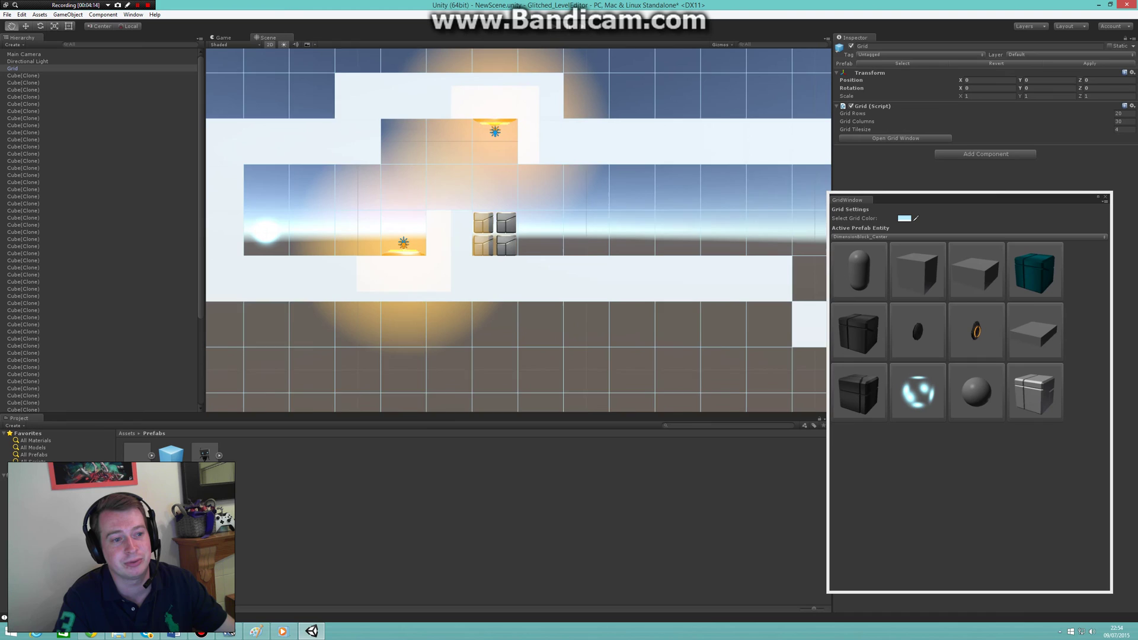
{"action": "middle_click_drag", "start_coordinate": [504, 242], "coordinate": [482, 246]}
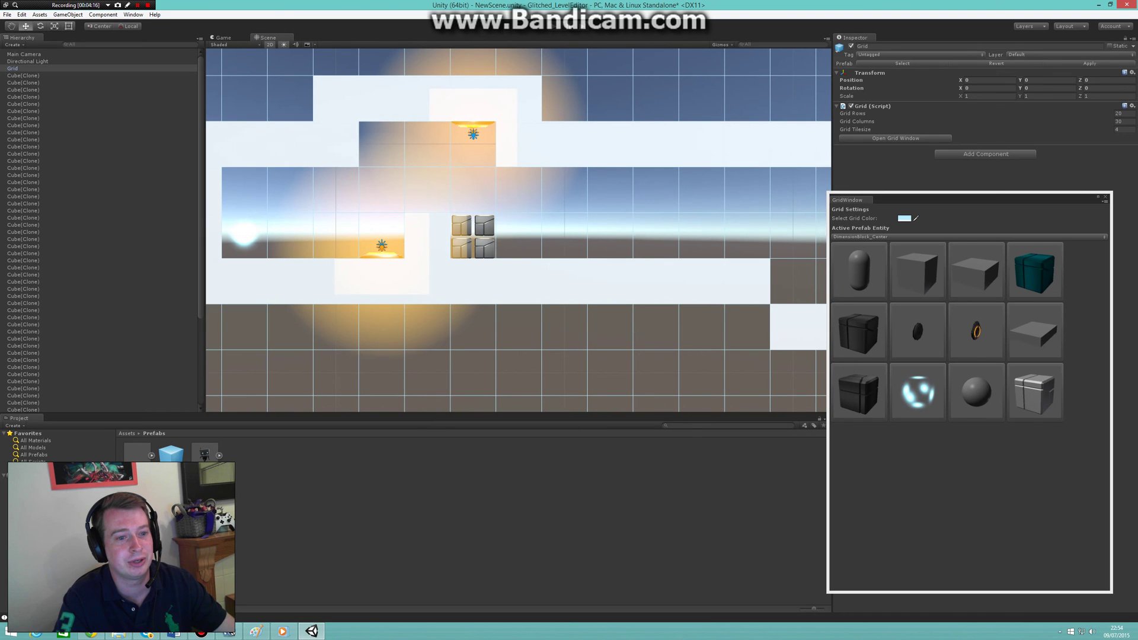
Step: Play-test the level by moving the character right across the gravity plates and past the block stack, and stop play mode
{"action": "key", "text": "ctrl+p"}
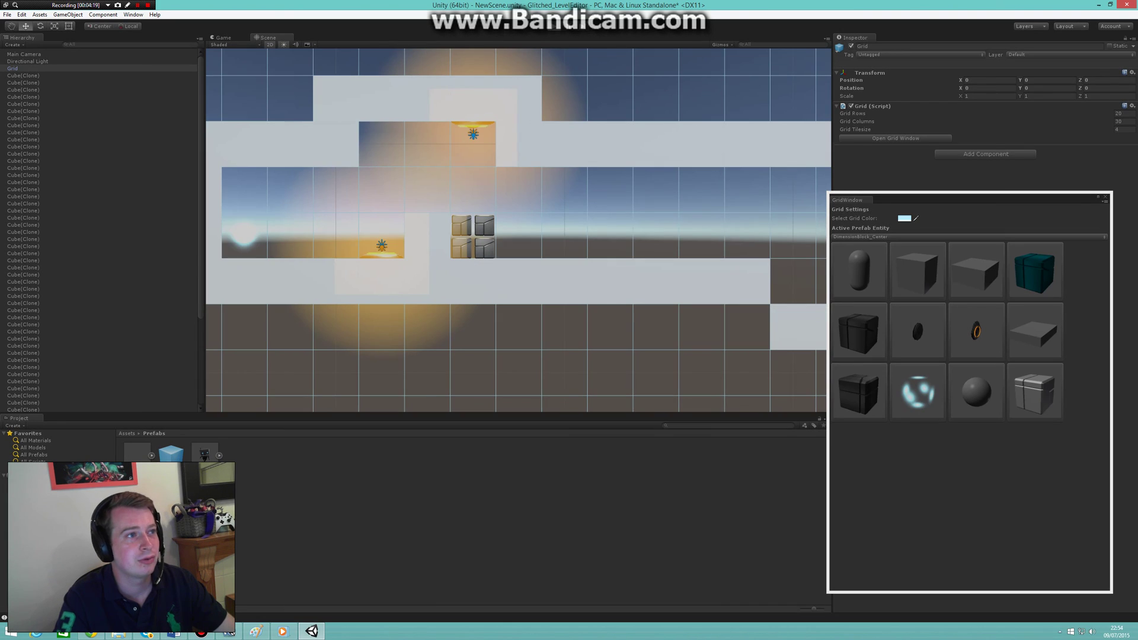
{"action": "key", "text": "d"}
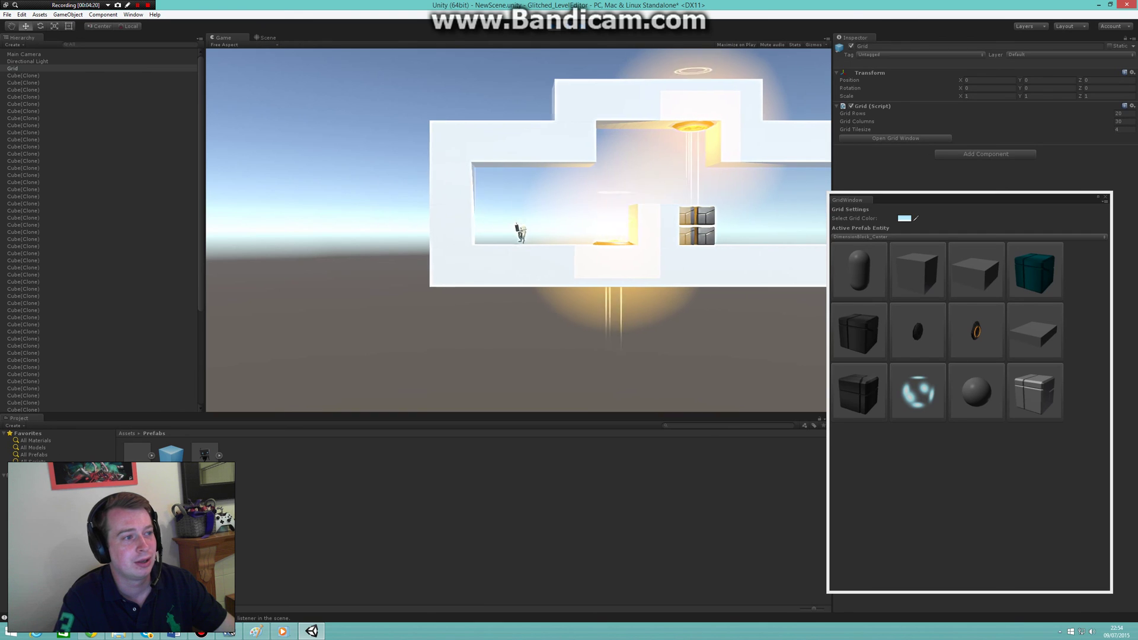
{"action": "key", "text": "d"}
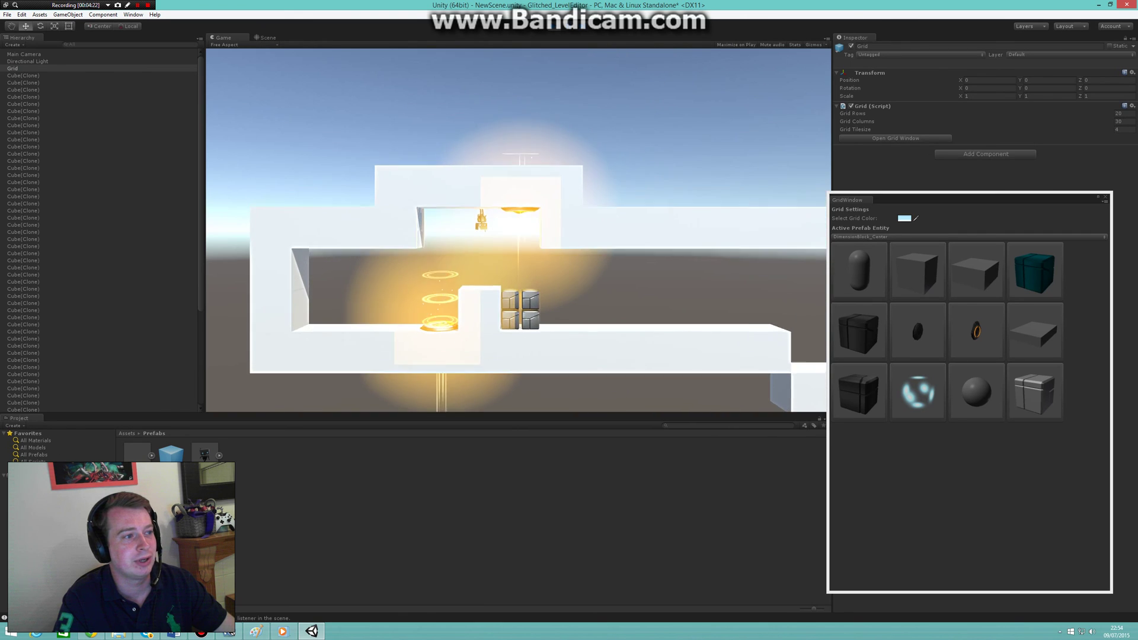
{"action": "key", "text": "d"}
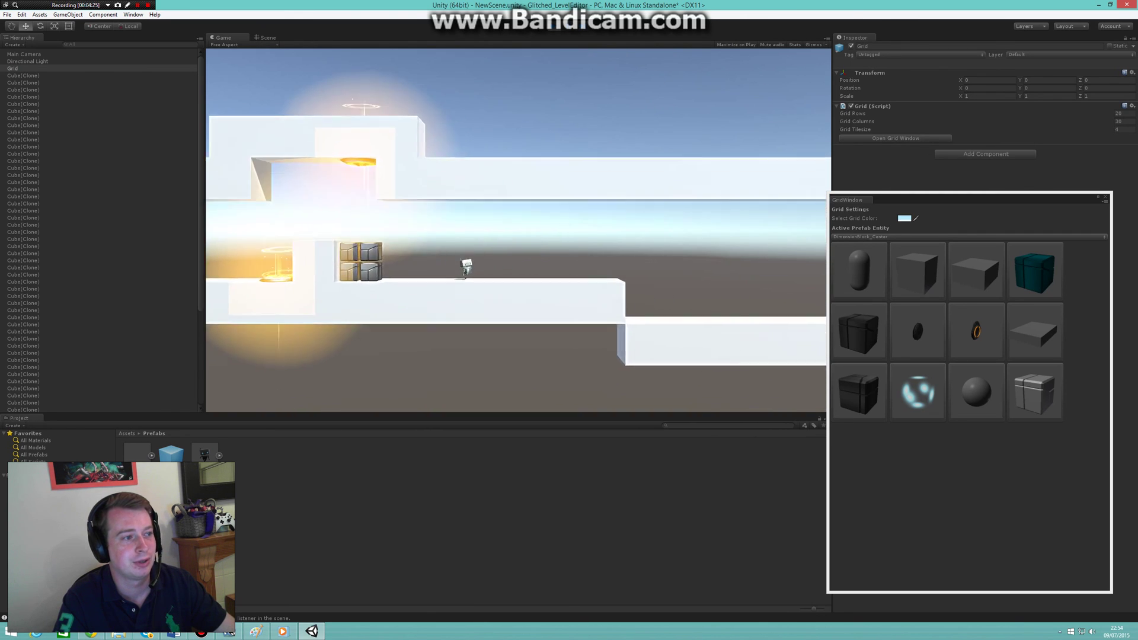
{"action": "key", "text": "ctrl+p"}
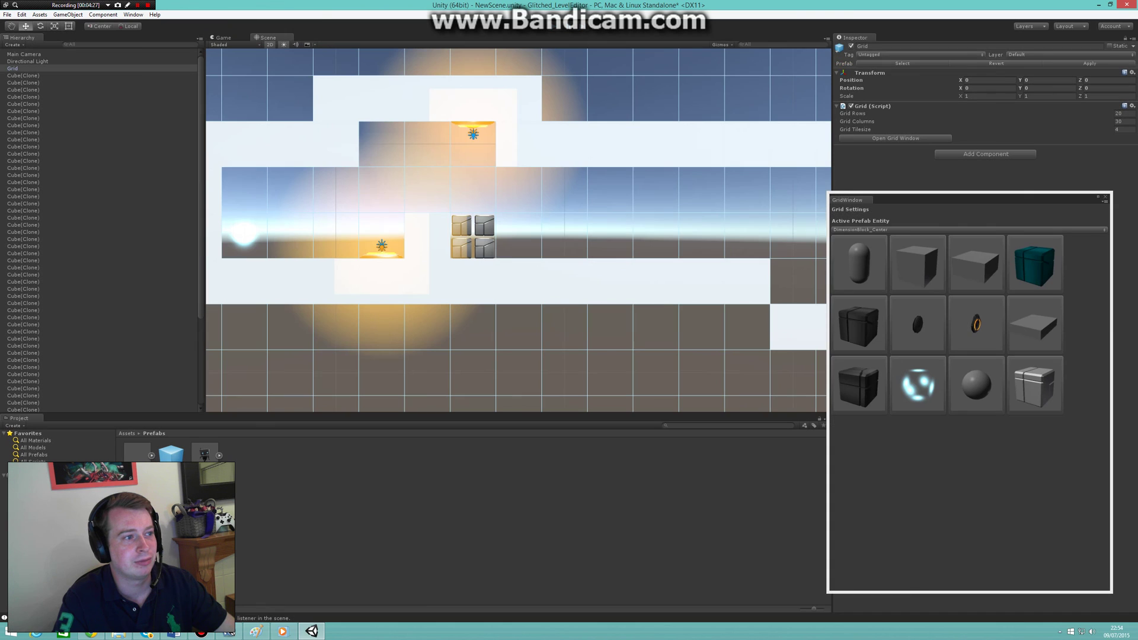
Step: Place a LaunchPad in the cell where the floor steps down to the lower right section
{"action": "left_click", "coordinate": [859, 384]}
{"action": "middle_click_drag", "start_coordinate": [776, 290], "coordinate": [572, 286]}
{"action": "left_click", "coordinate": [588, 287]}
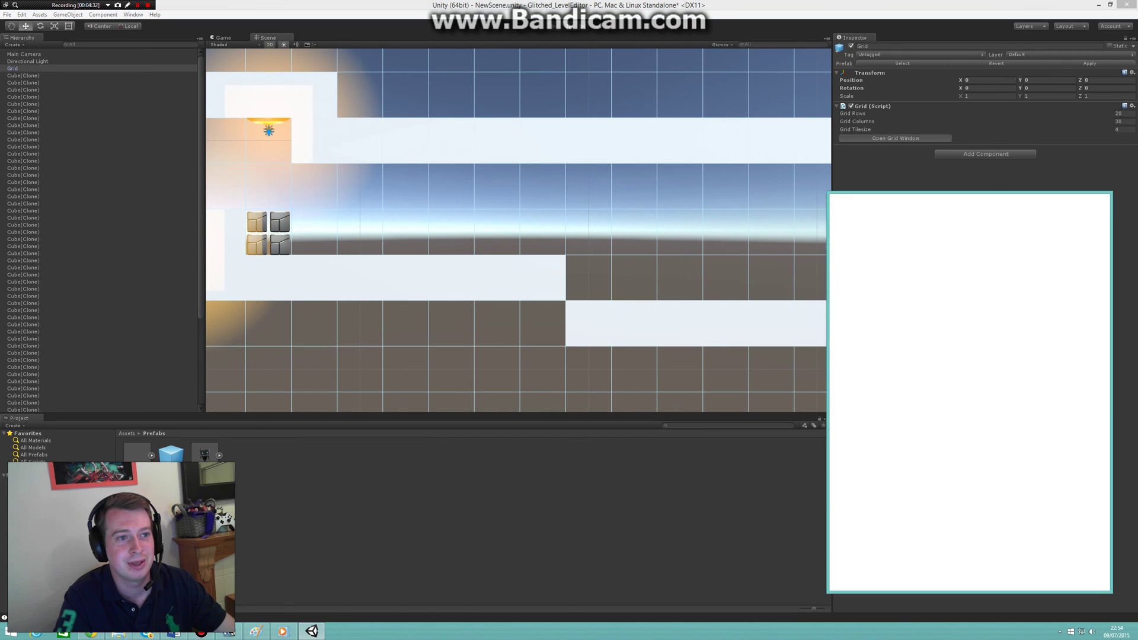
{"action": "scroll", "coordinate": [519, 231], "scroll_direction": "down", "scroll_amount": 5}
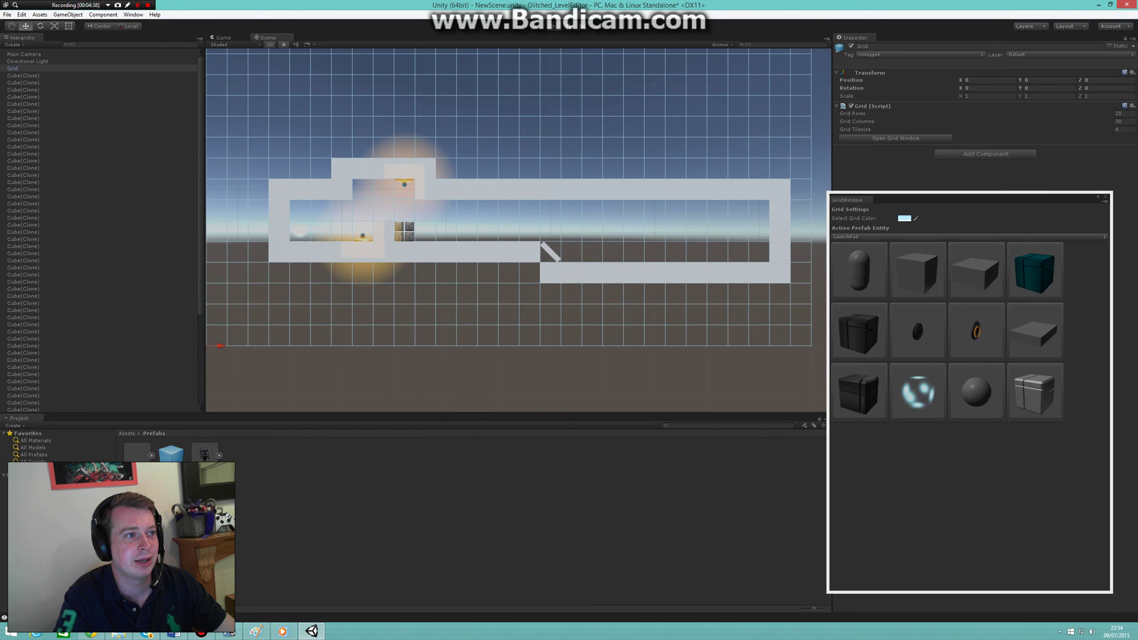
Step: Play-test the level by moving the character right over the launch pad to the far end of the lower section
{"action": "key", "text": "d"}
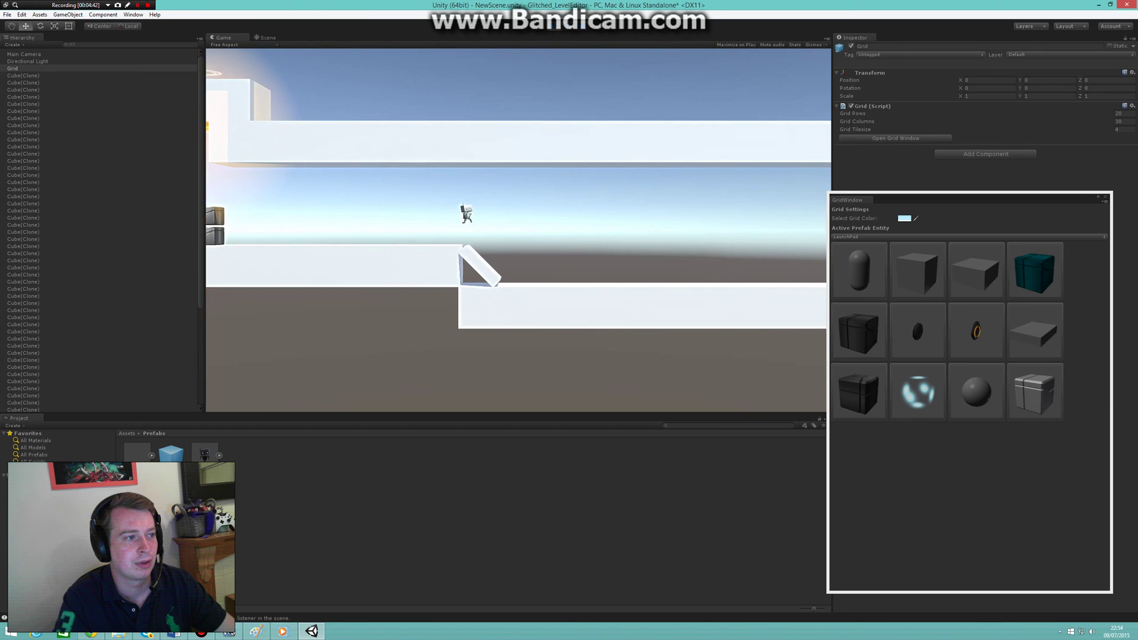
{"action": "key", "text": "d"}
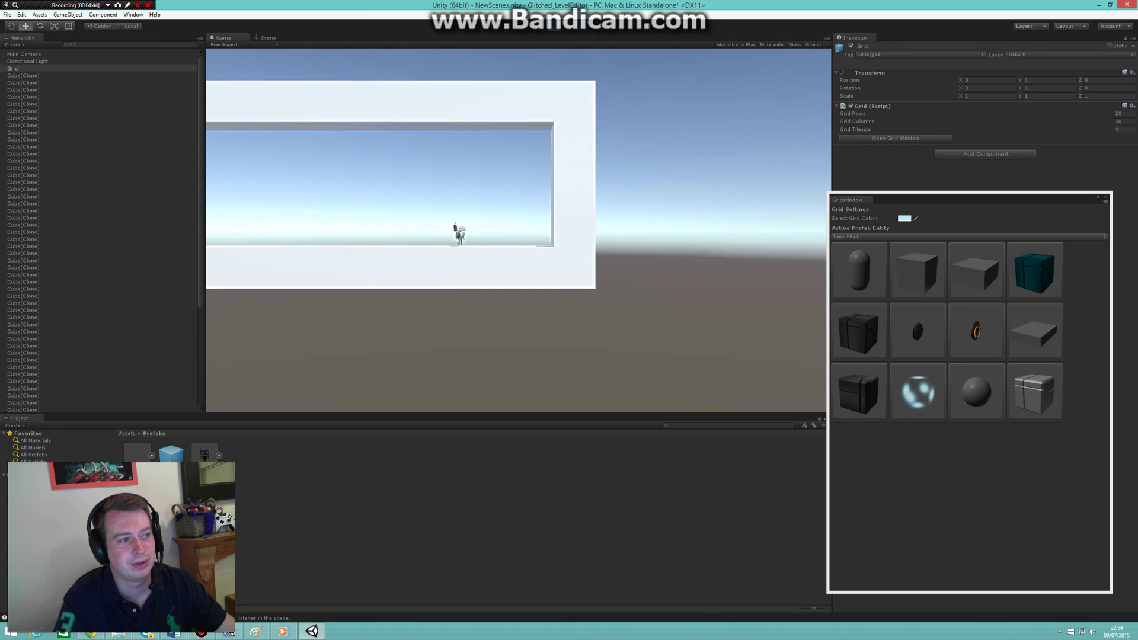